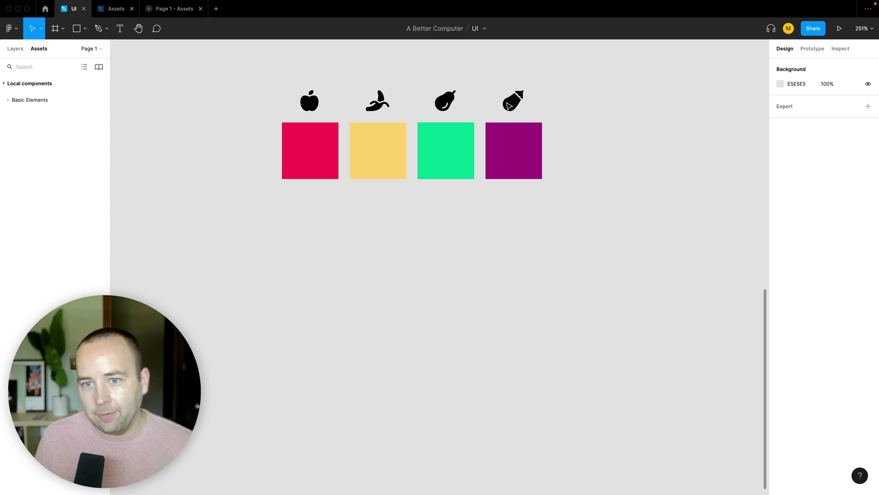
Step: Draw a rectangle about 180 × 38 below the colour squares and round its corners with a radius of 52
click(319, 288)
key(r)
drag(282, 227, 489, 270)
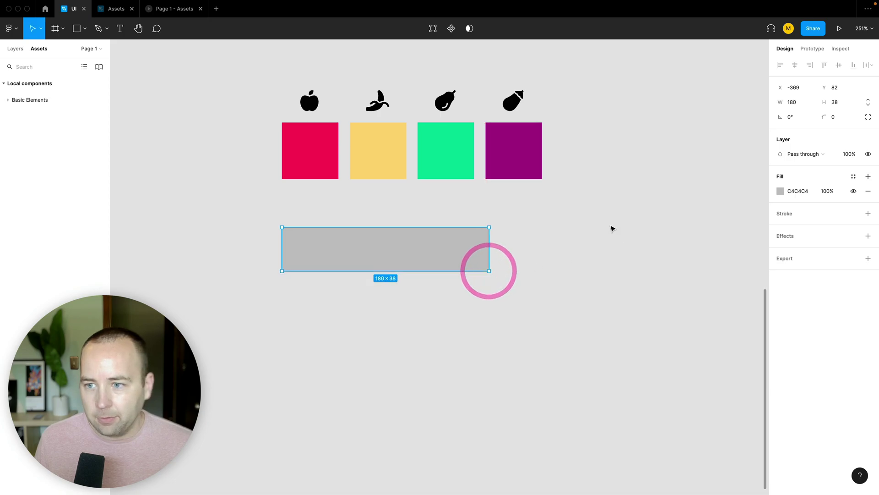
drag(825, 116, 626, 276)
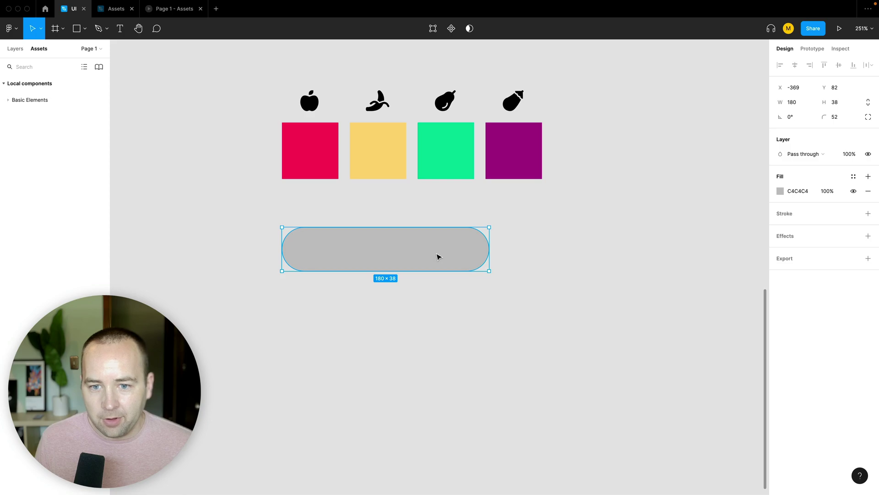
Step: Fill the rounded rectangle with the red sampled from the first colour square
key(i)
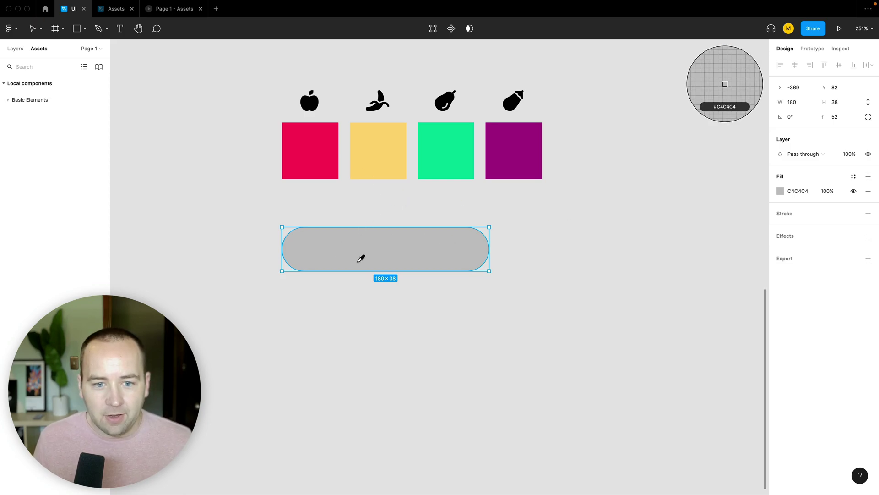
key(Escape)
key(i)
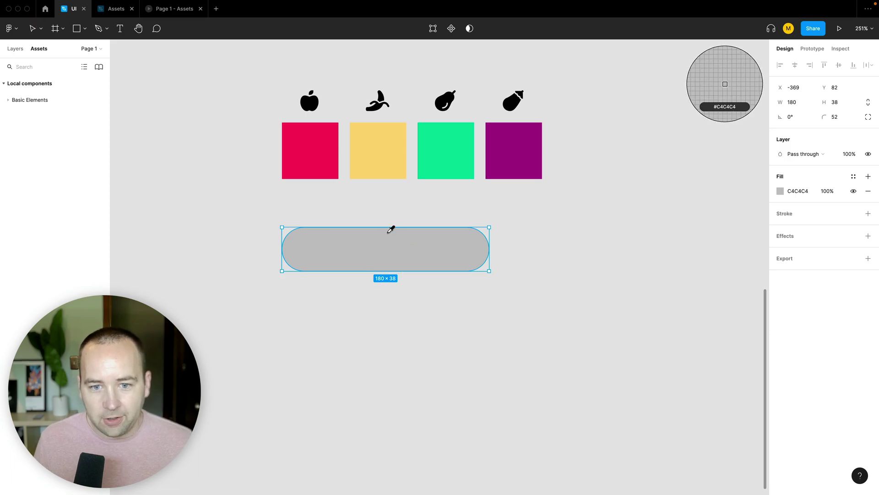
click(363, 156)
key(i)
click(324, 151)
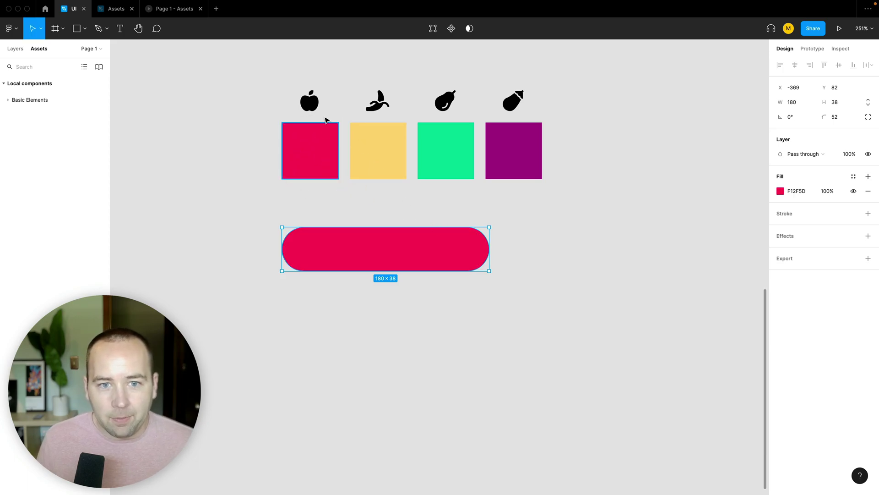
Step: Move the apple icon onto the red rounded rectangle and bring it to the front
drag(316, 105, 325, 253)
click(18, 50)
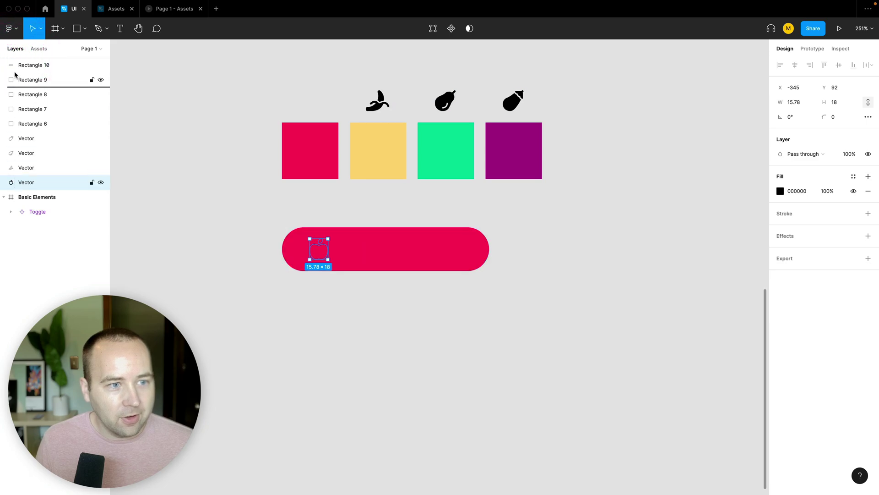
key(super+alt+bracketright)
drag(321, 251, 325, 251)
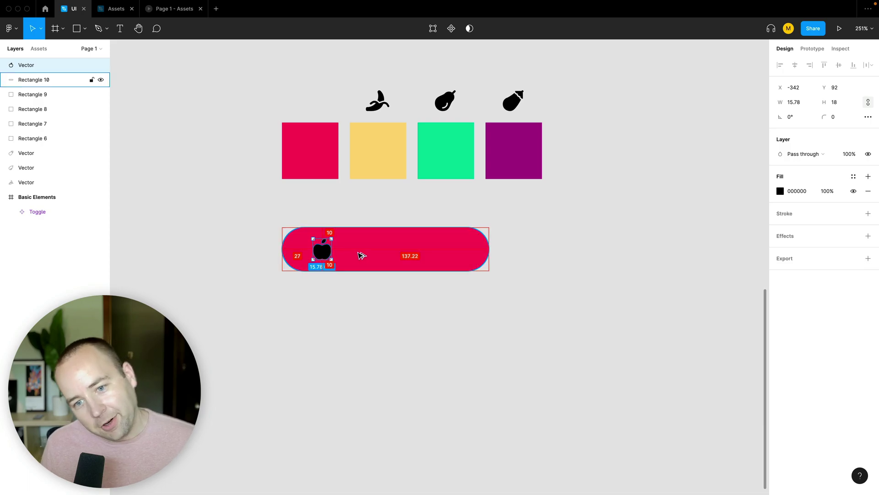
Step: Add the text "Buy Apple" on the red rounded rectangle, lined up beside the apple icon
key(t)
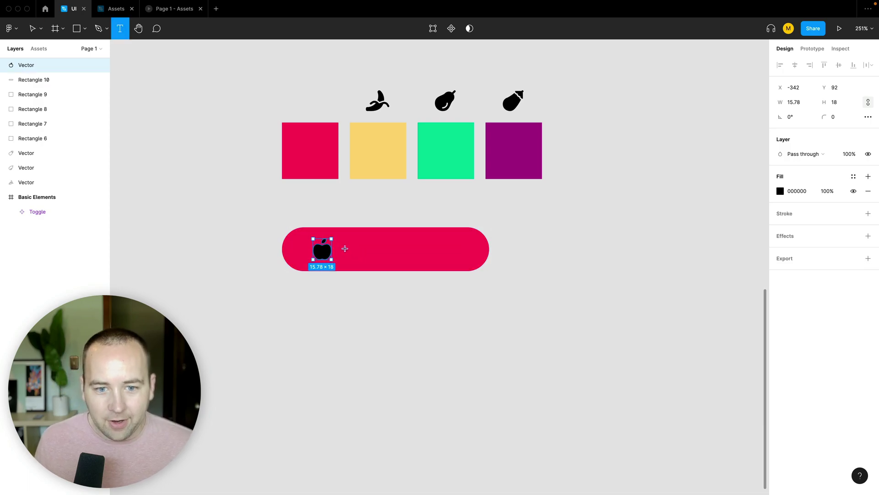
click(345, 248)
text(Buy Apple)
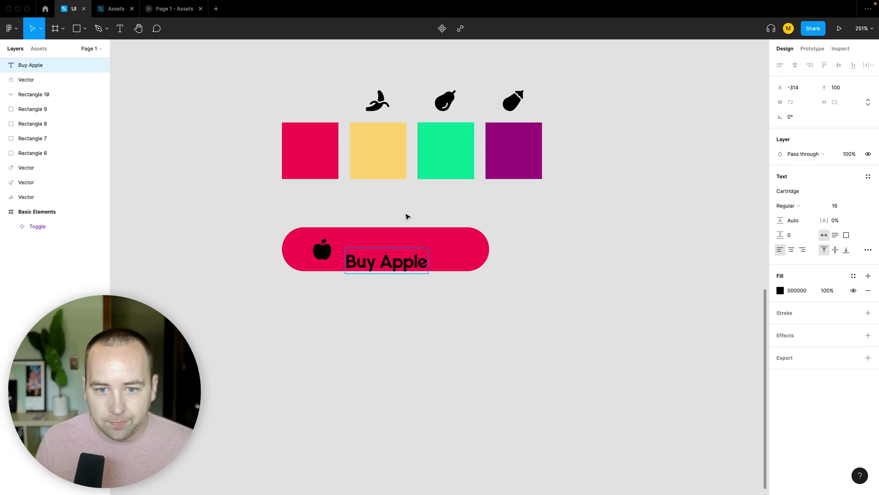
key(Escape)
drag(390, 270, 383, 259)
Step: Centre the apple icon and label together on the rounded rectangle and set their fill to white (FFFFFF)
shift+click(322, 252)
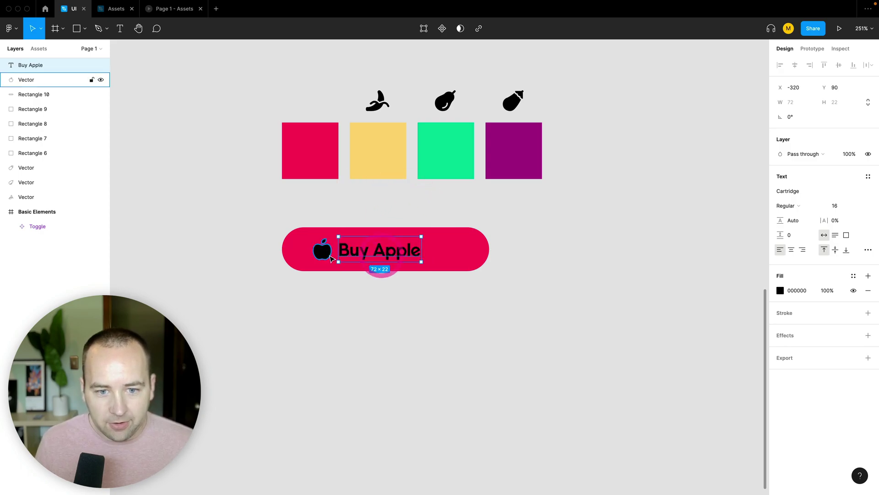
drag(321, 255, 344, 258)
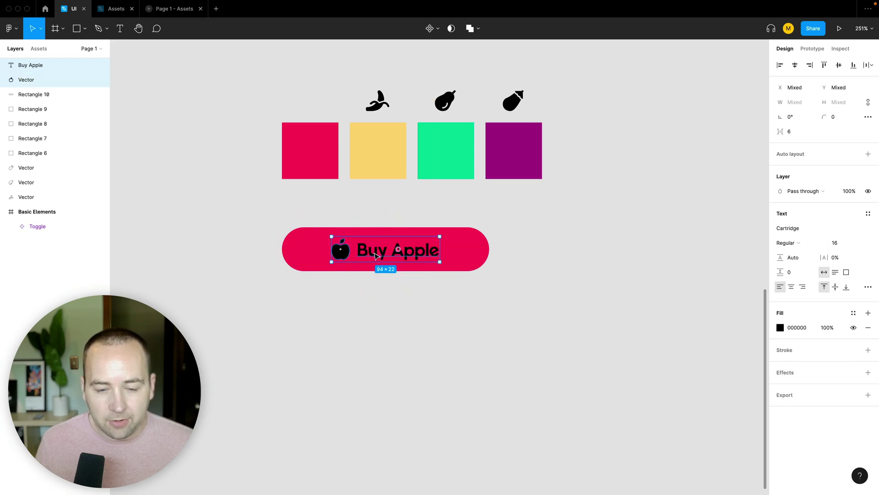
click(791, 327)
text(fff)
key(Tab)
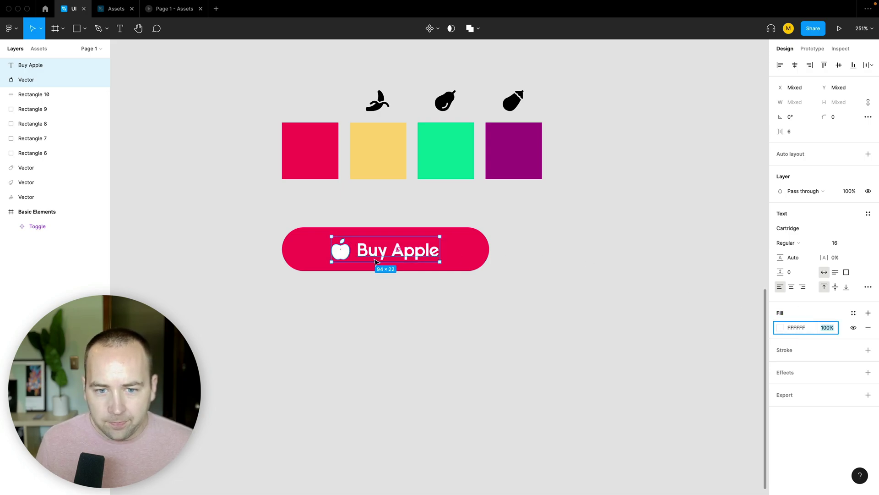
Step: Group the label, apple icon and red rectangle, and rename the group as "Button"
click(312, 257)
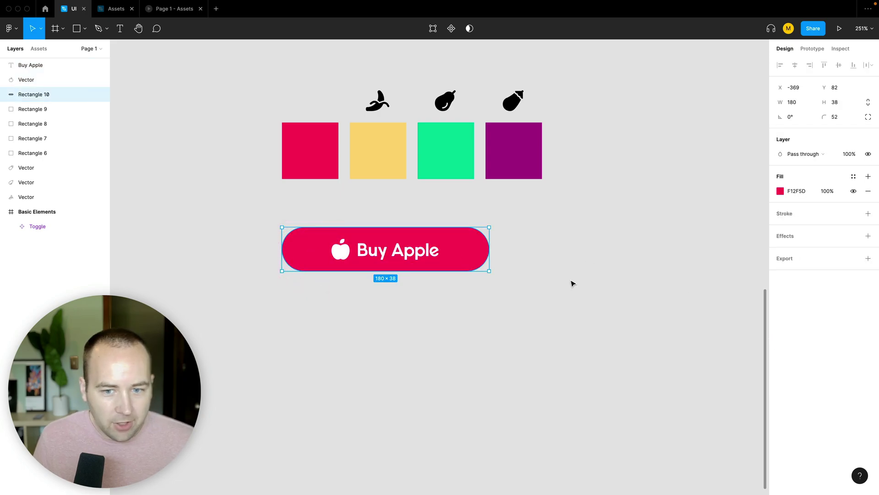
click(398, 255)
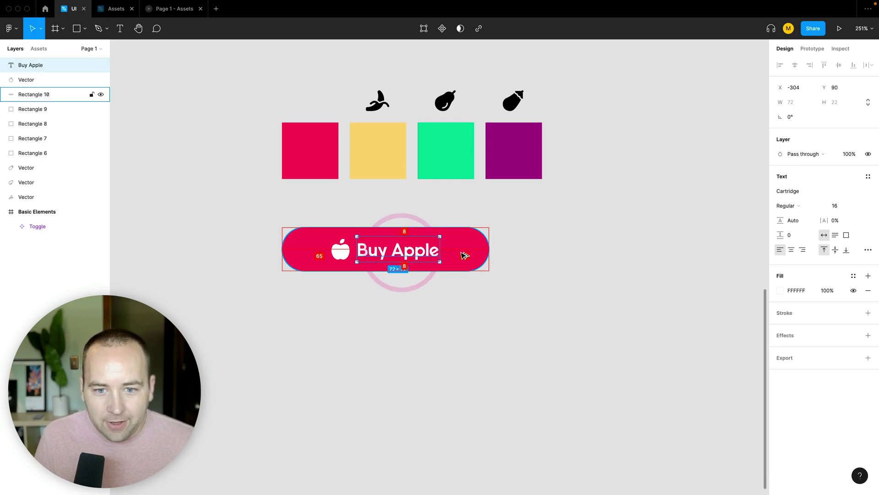
shift+click(338, 250)
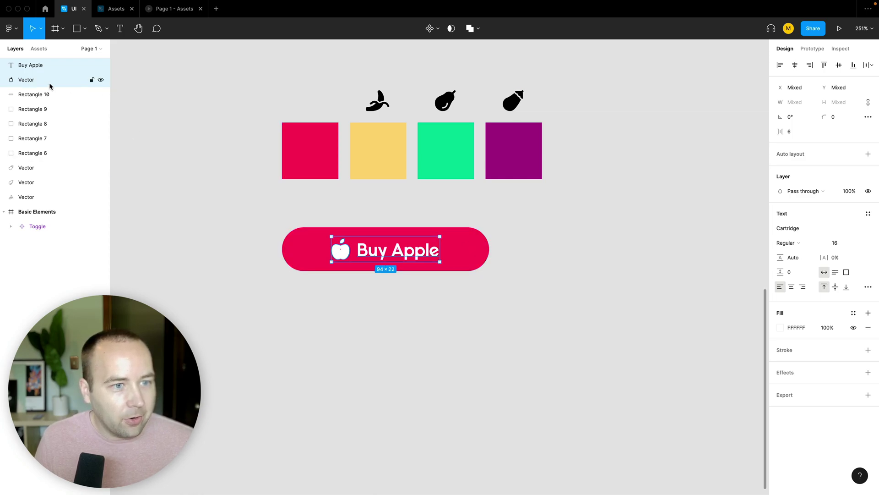
shift+click(36, 95)
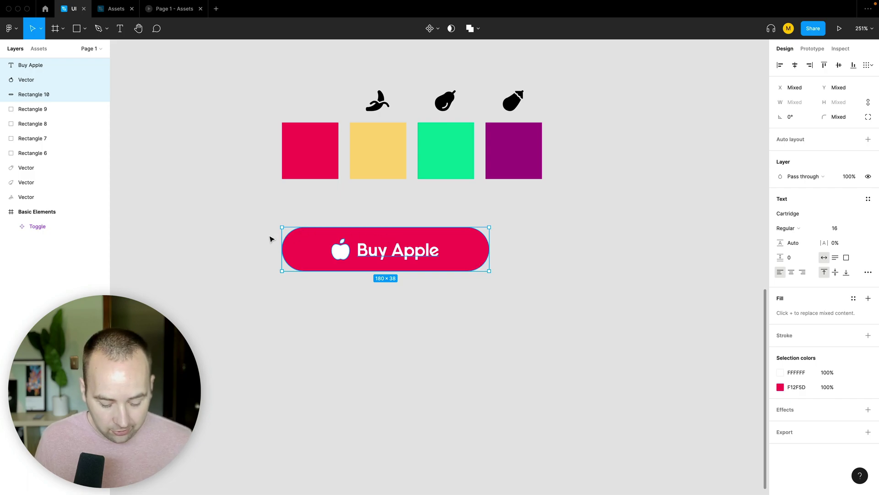
key(ctrl+g)
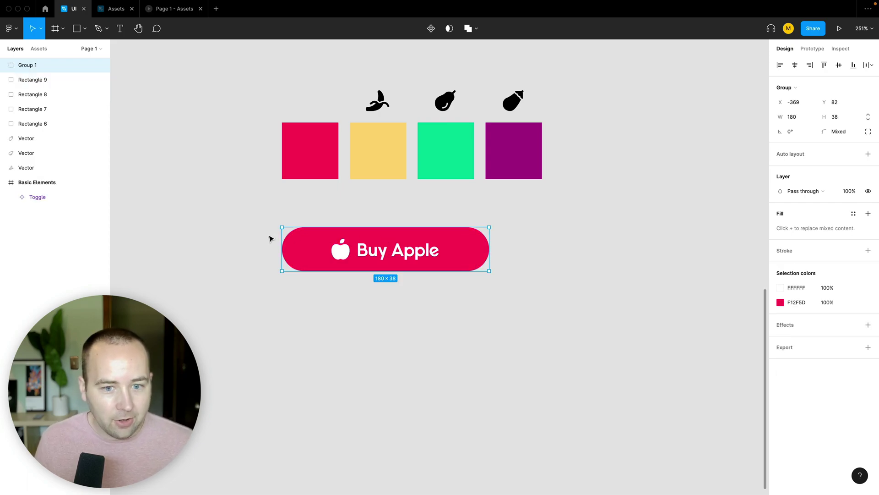
double_click(29, 65)
text(Button)
key(Return)
mouse_move(364, 261)
mouse_down()
mouse_move(417, 269)
mouse_move(369, 275)
mouse_move(361, 258)
mouse_up()
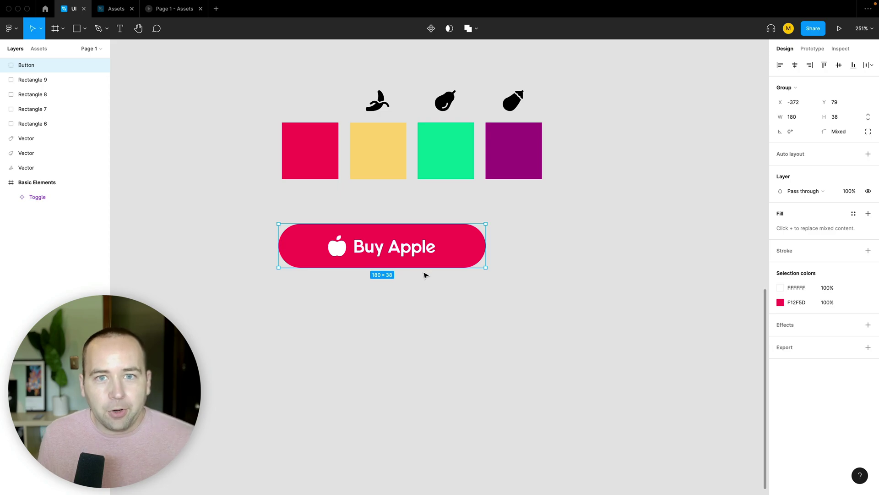
Step: Change the button's label to "Buy an Apple Now"
double_click(407, 257)
double_click(395, 245)
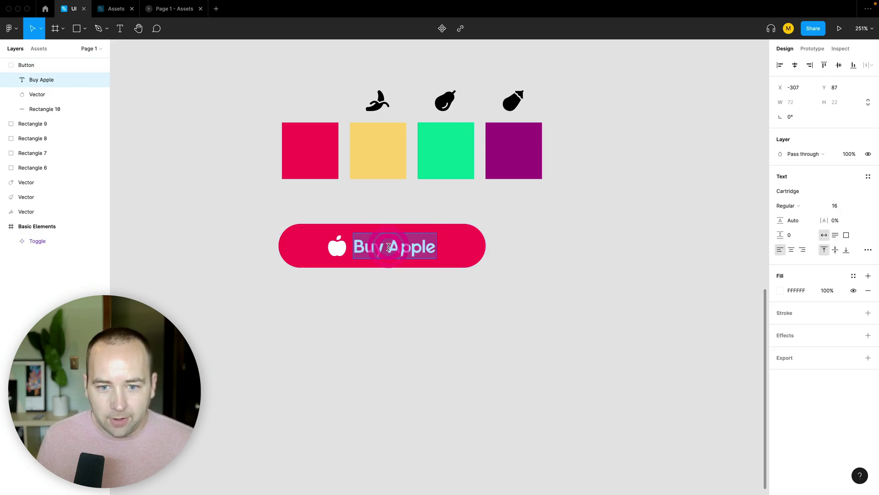
key(Escape)
text(an)
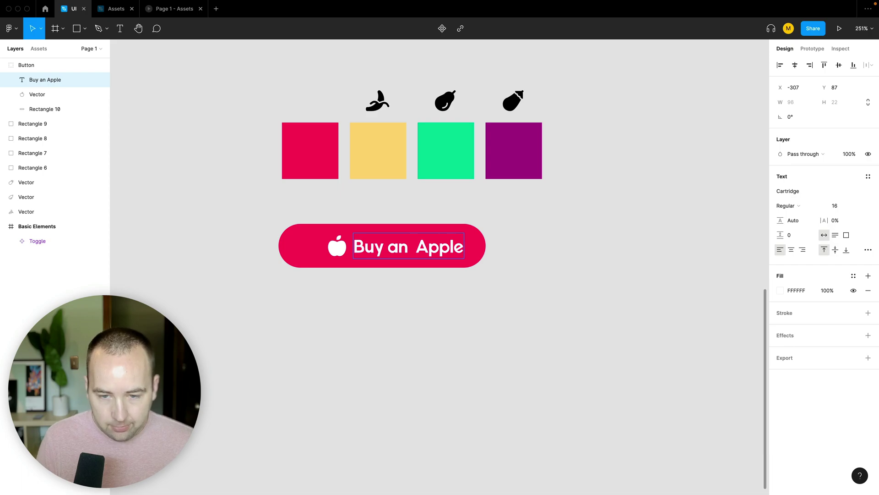
key(BackSpace)
key(End)
text(Now)
click(531, 290)
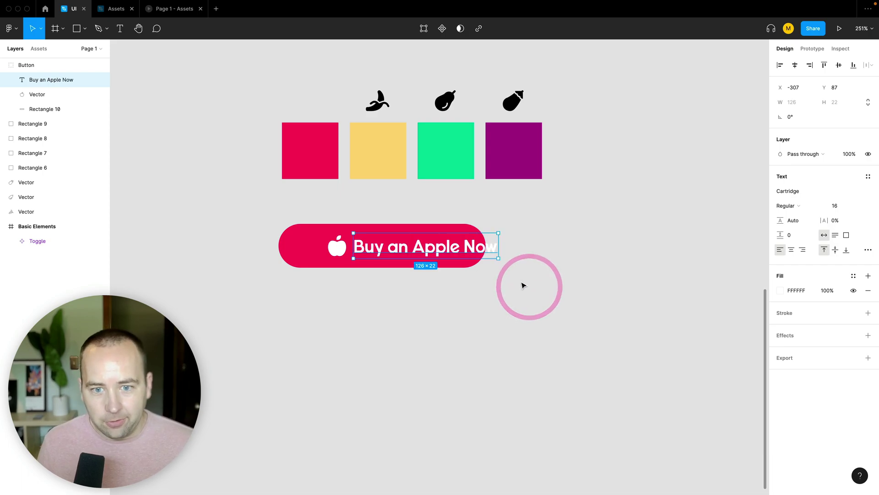
Step: Widen the button's red background rectangle to about 237 so the longer label fits inside it
click(304, 245)
double_click(304, 245)
key(Escape)
drag(485, 241, 552, 238)
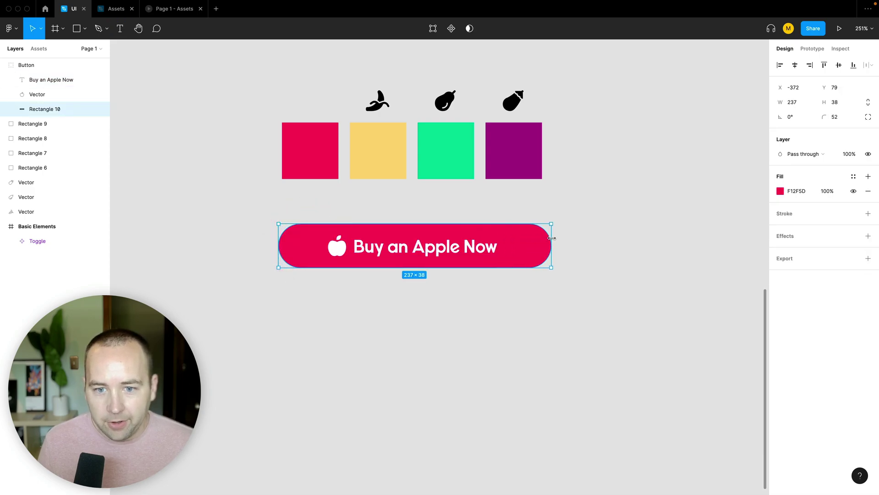
Step: Apply auto layout to the Button group and set its horizontal padding to 25
click(459, 245)
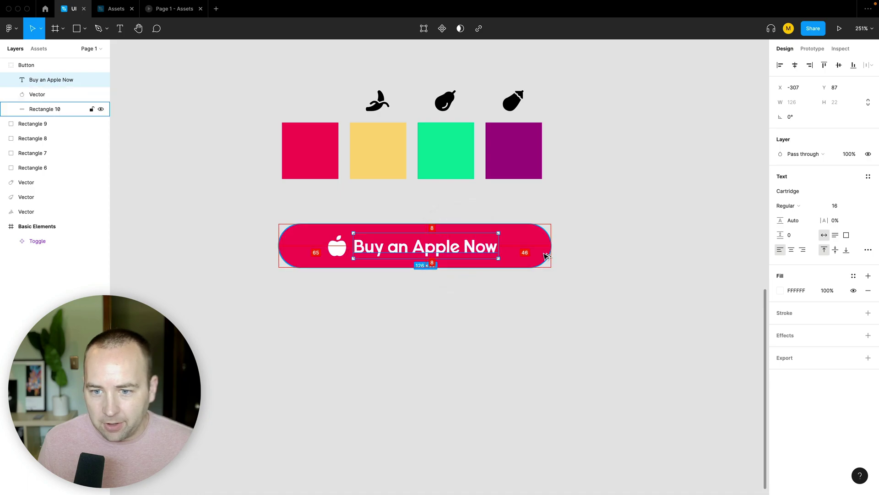
click(337, 246)
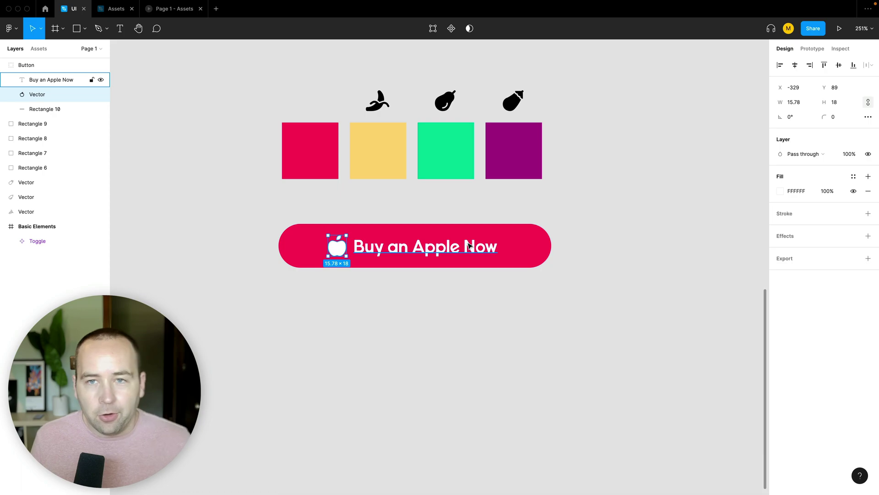
click(29, 65)
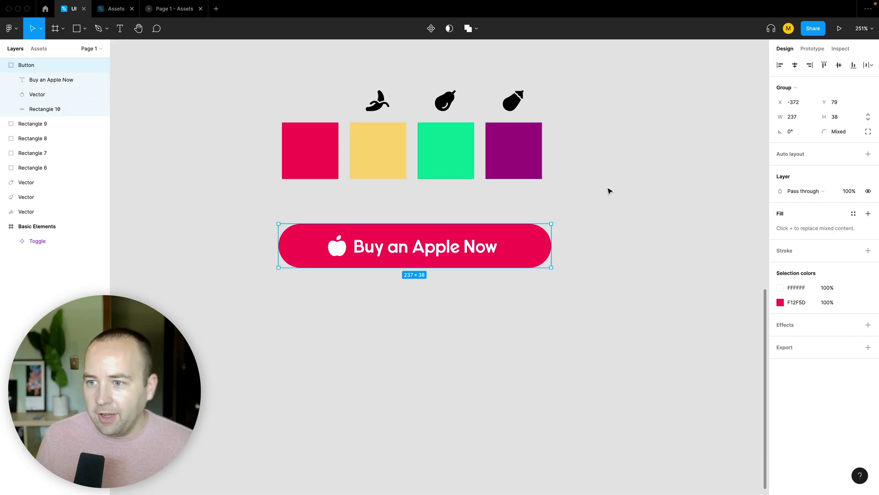
click(869, 155)
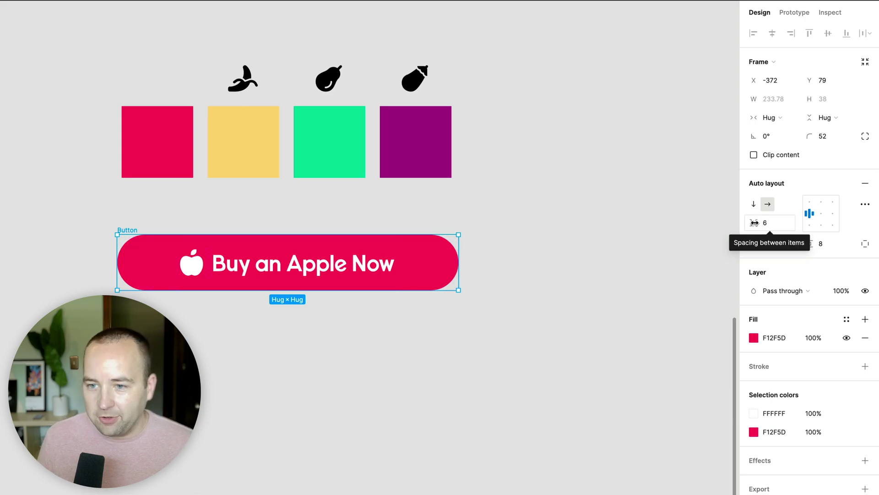
drag(755, 223, 734, 236)
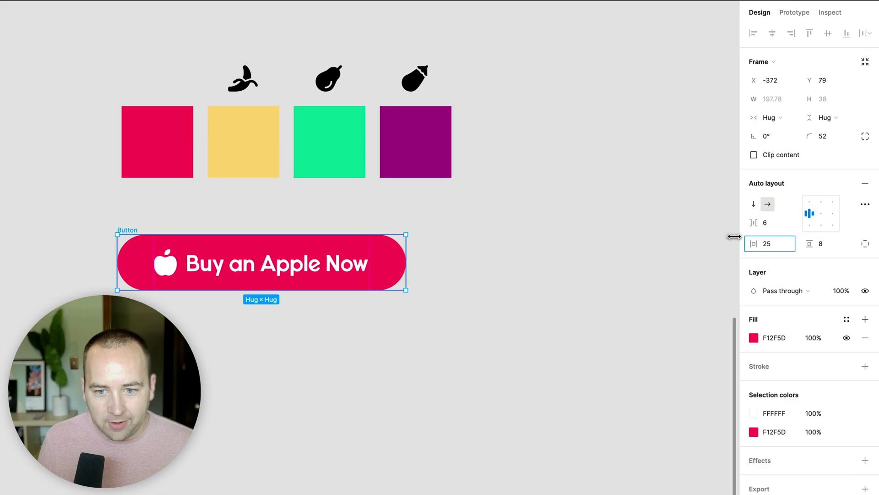
click(610, 272)
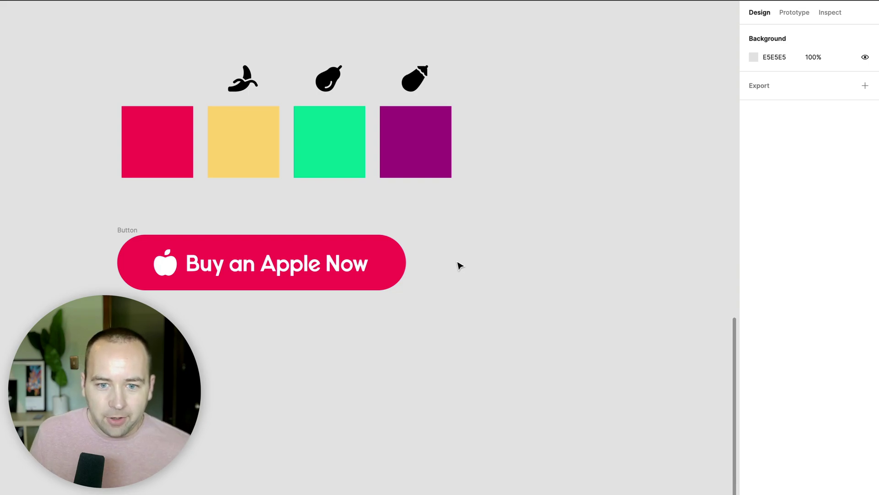
Step: Replace the button's label with placeholder text of varying lengths to test its automatic resizing, ending with "greagsftghs"
double_click(263, 265)
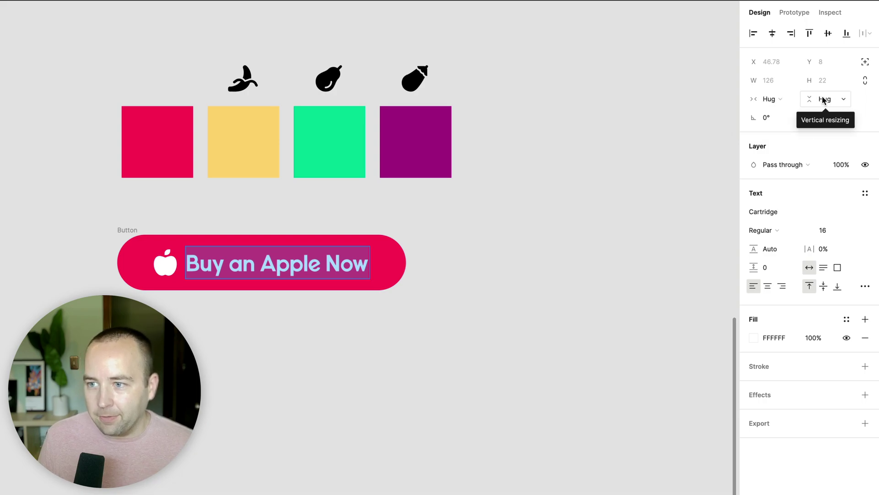
click(784, 100)
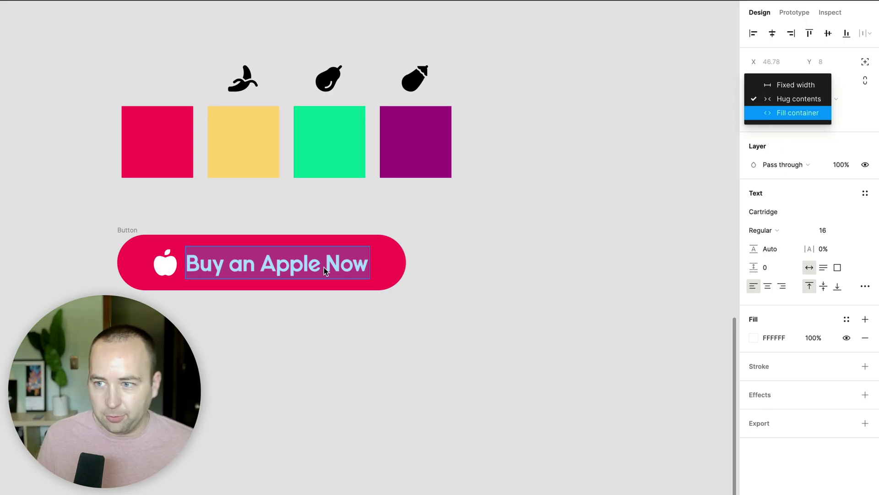
click(780, 98)
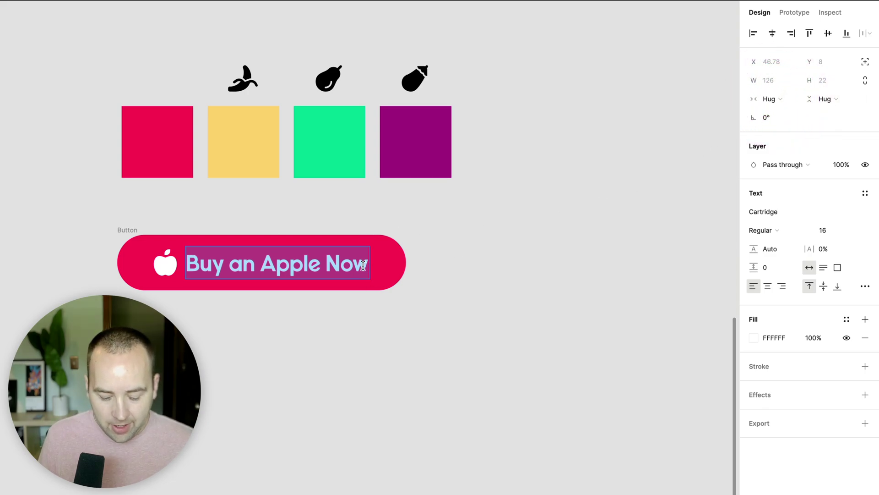
text(greaggregrse)
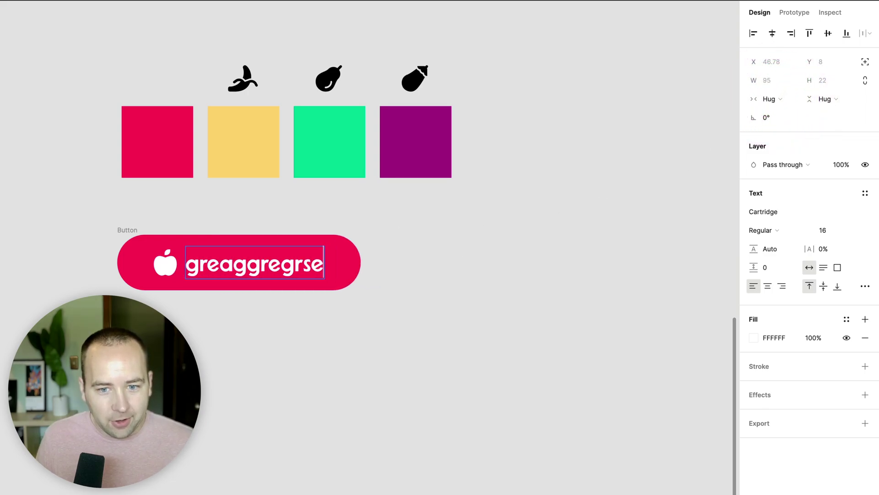
text(gag)
text(greaszrgaesrgrgar)
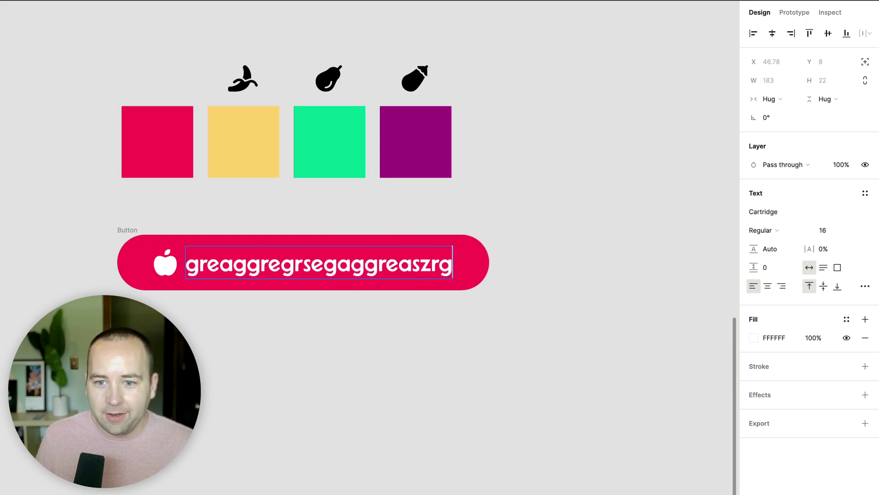
key(BackSpace)
key(BackSpace)
key(BackSpace)
key(BackSpace)
key(BackSpace)
key(BackSpace)
key(BackSpace)
key(BackSpace)
key(BackSpace)
key(BackSpace)
key(BackSpace)
key(BackSpace)
key(BackSpace)
key(BackSpace)
key(BackSpace)
key(BackSpace)
key(BackSpace)
key(BackSpace)
key(BackSpace)
key(BackSpace)
key(BackSpace)
key(BackSpace)
key(BackSpace)
key(BackSpace)
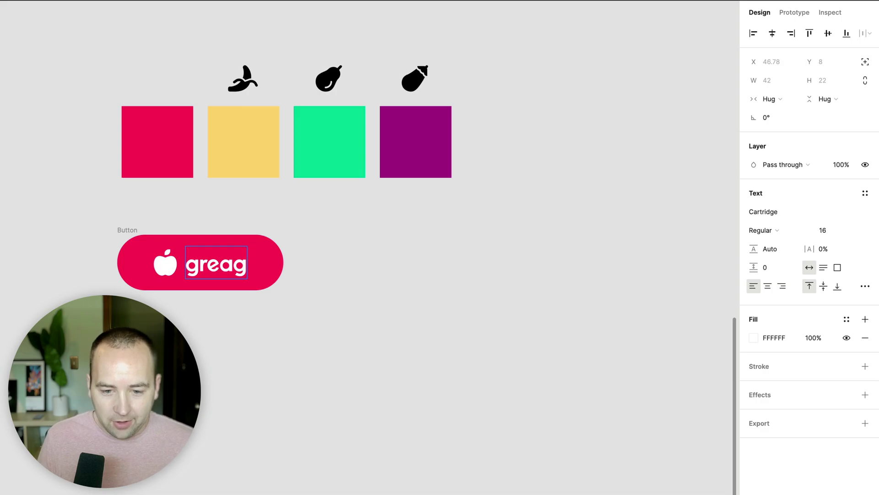
text(sftghs)
click(527, 277)
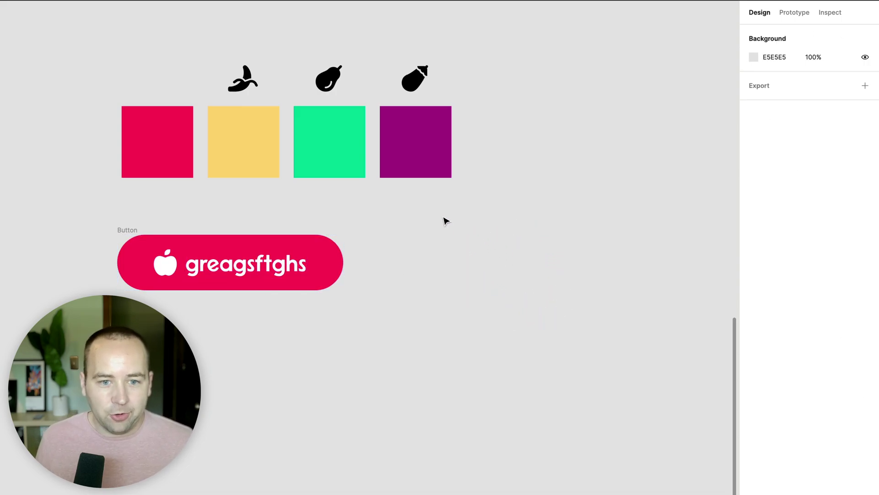
Step: Try adding the banana icon to the button and moving the apple icon after the label, and restore the original arrangement
mouse_move(249, 86)
mouse_down()
mouse_move(269, 191)
mouse_move(319, 278)
mouse_move(167, 263)
mouse_move(337, 275)
mouse_move(333, 261)
mouse_move(350, 261)
mouse_up()
drag(167, 263, 242, 88)
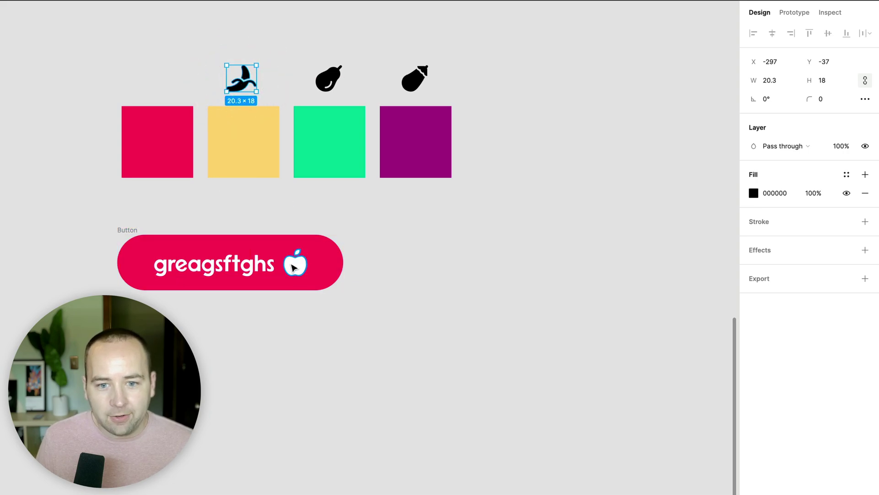
drag(293, 267, 166, 260)
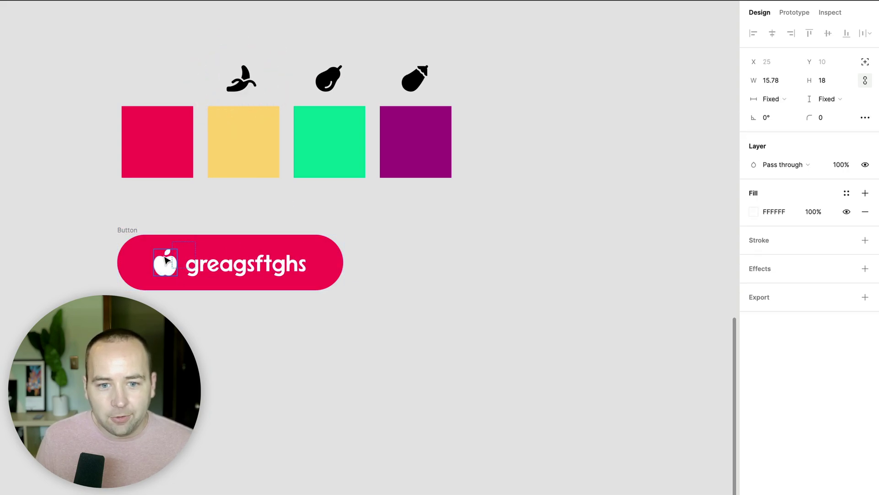
click(312, 331)
Step: Try a vertical auto layout direction on the Button frame and switch it back to horizontal
click(264, 264)
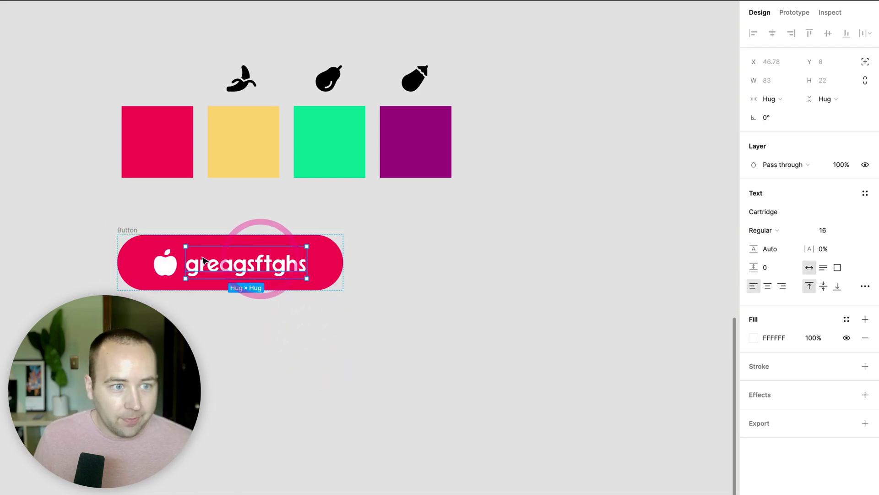
key(Escape)
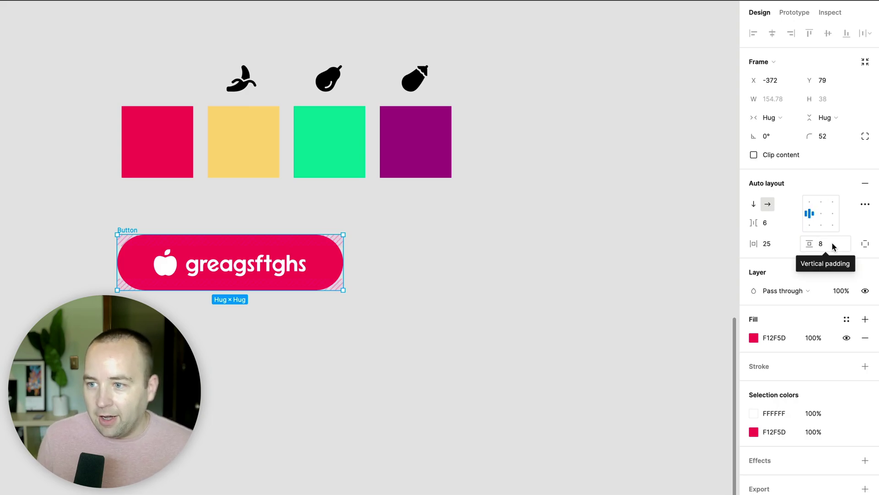
click(753, 205)
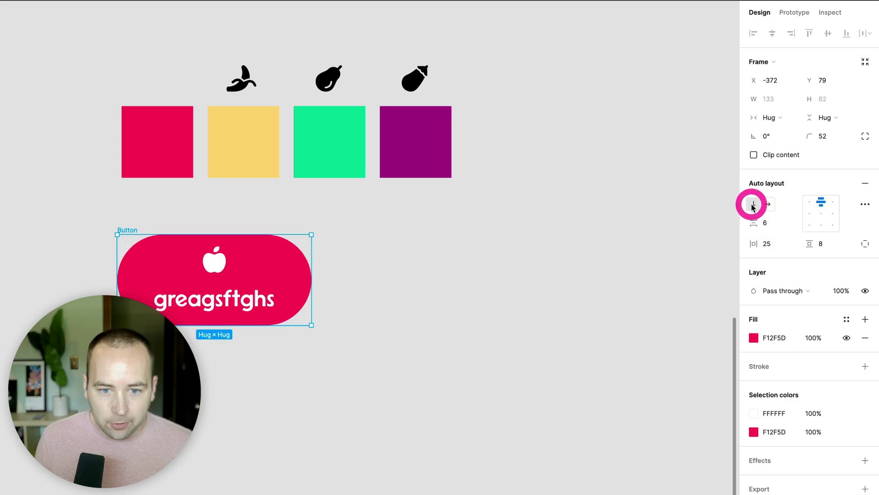
click(767, 204)
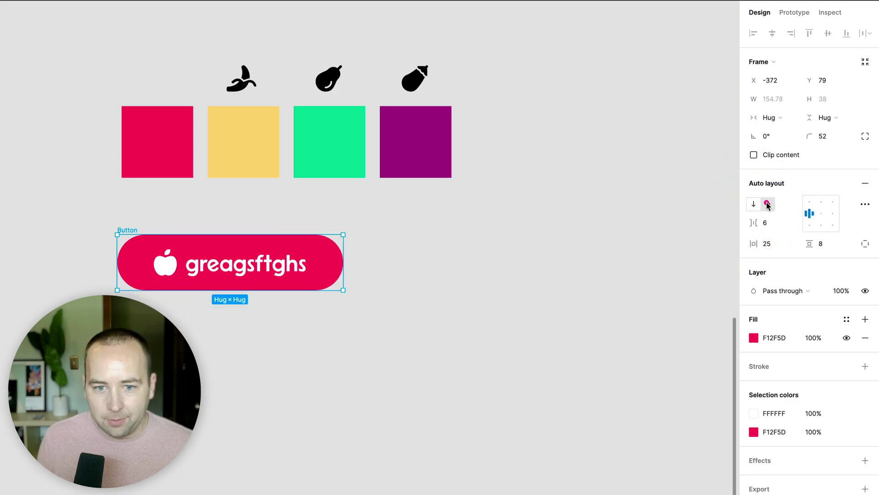
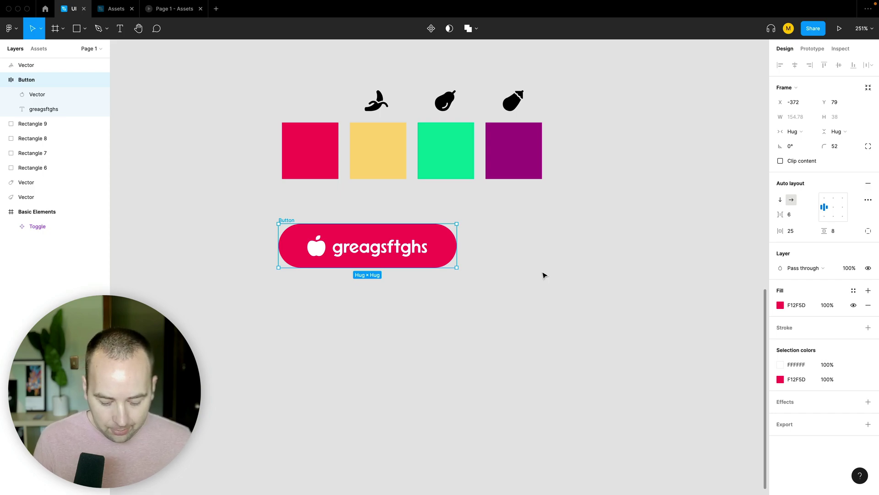
Step: Convert the Button frame into a component and replace its label with the placeholder text "srththregrse"
right_click(30, 81)
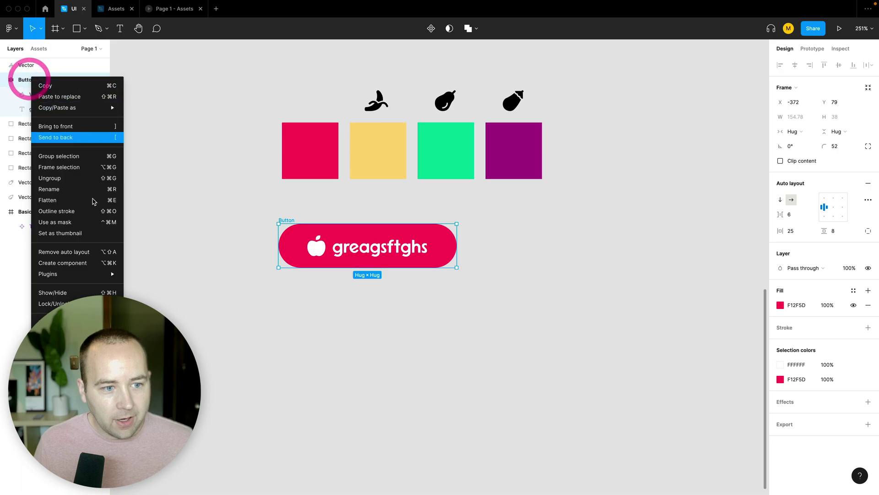
click(77, 264)
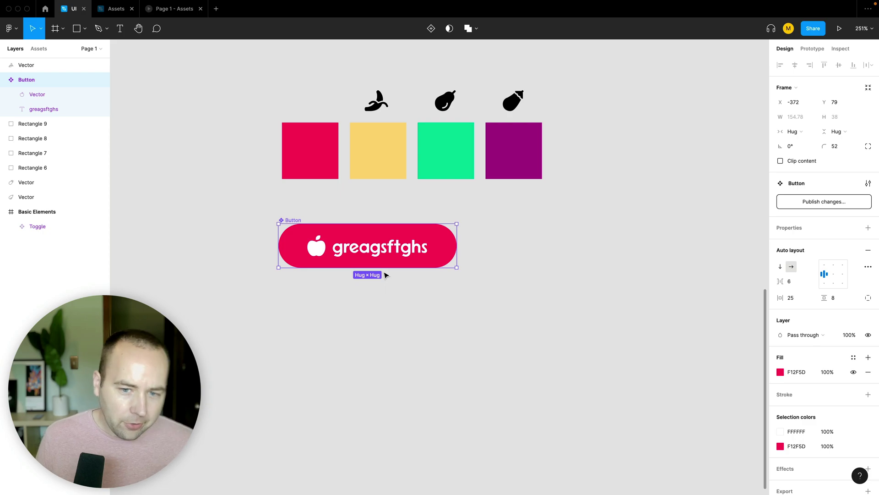
double_click(392, 244)
double_click(392, 243)
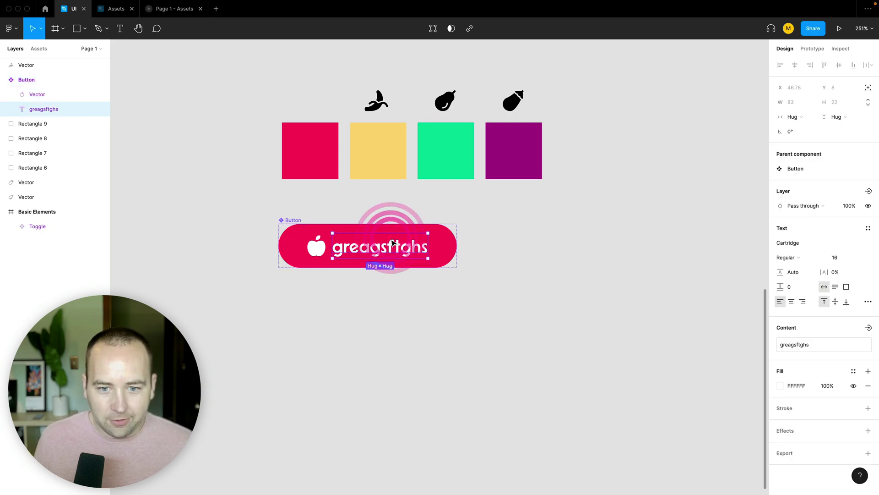
text(srththregrse)
click(425, 310)
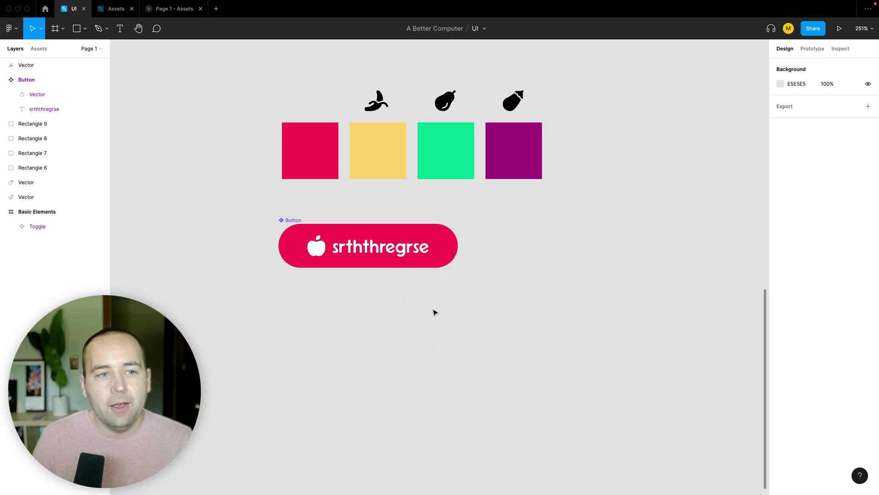
Step: Create a text property on the Button component named "Button Text" with the value "Action Item"
click(293, 221)
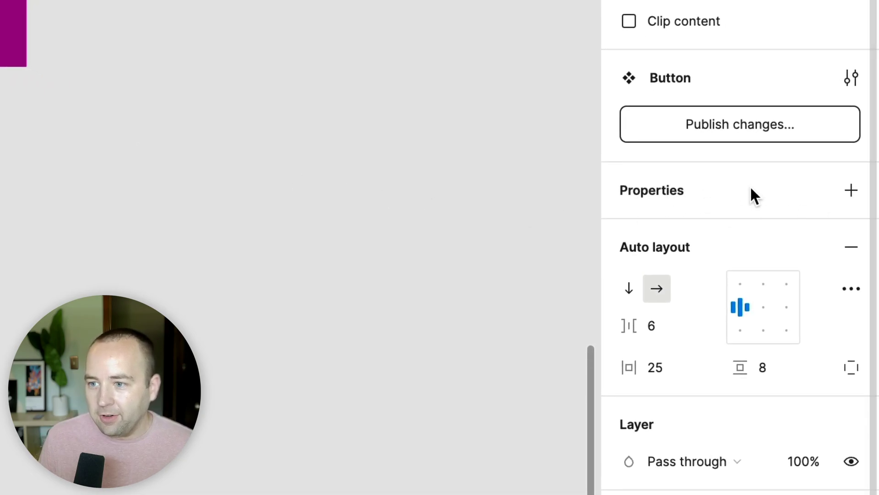
click(844, 187)
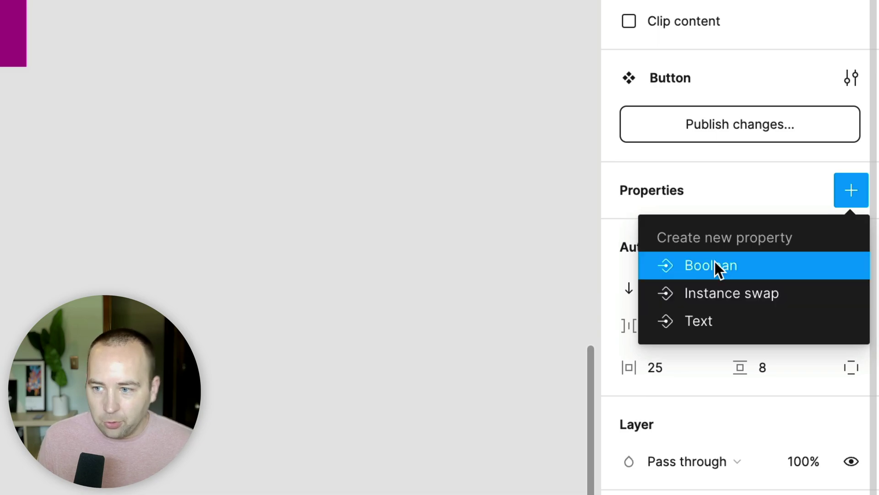
click(707, 323)
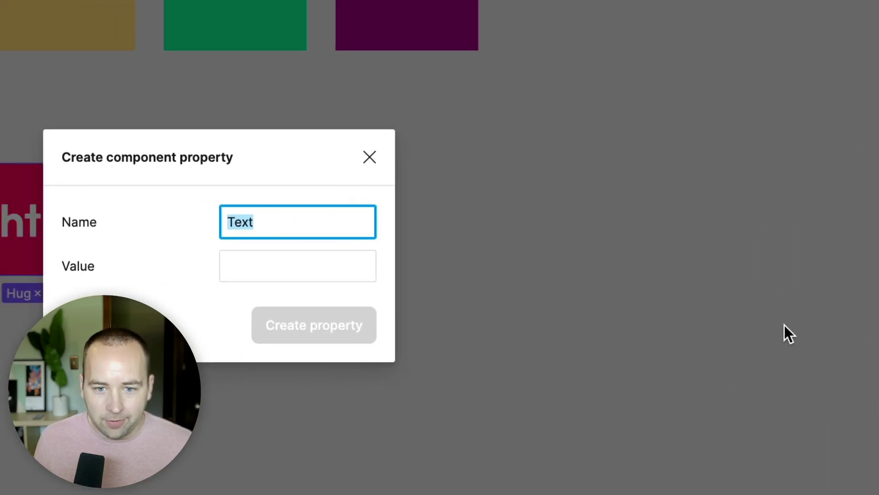
text(Button Text)
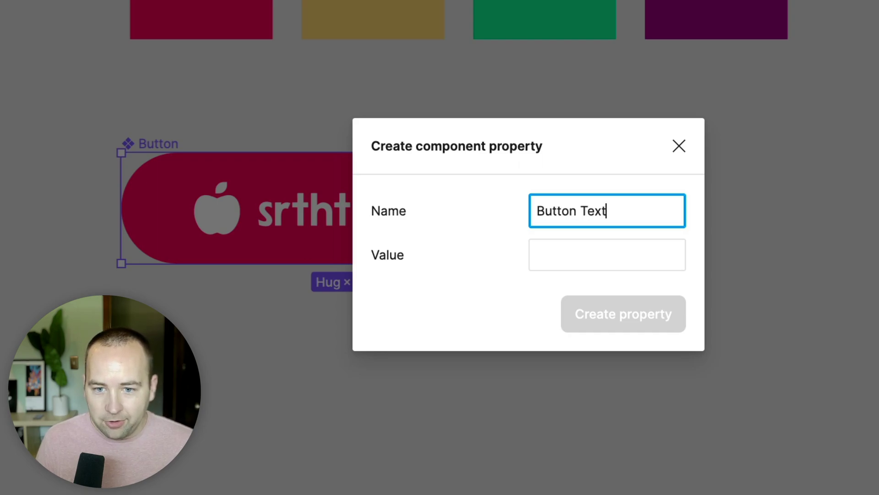
click(607, 254)
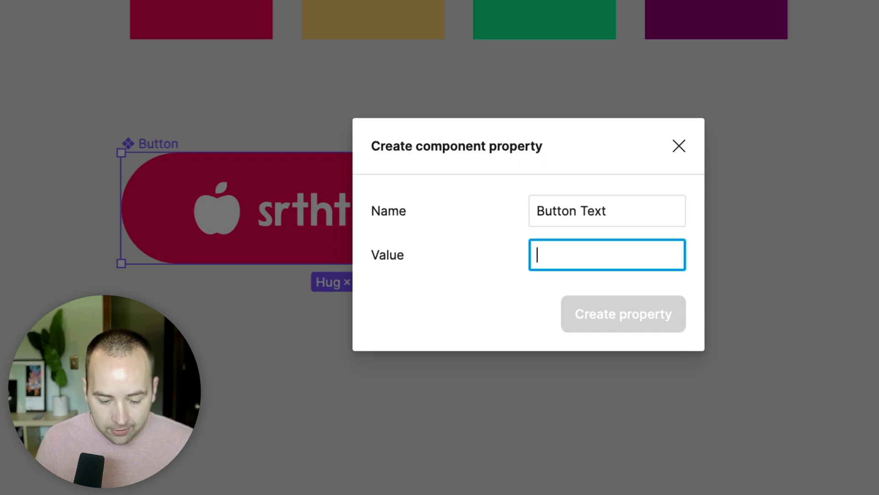
text(BV)
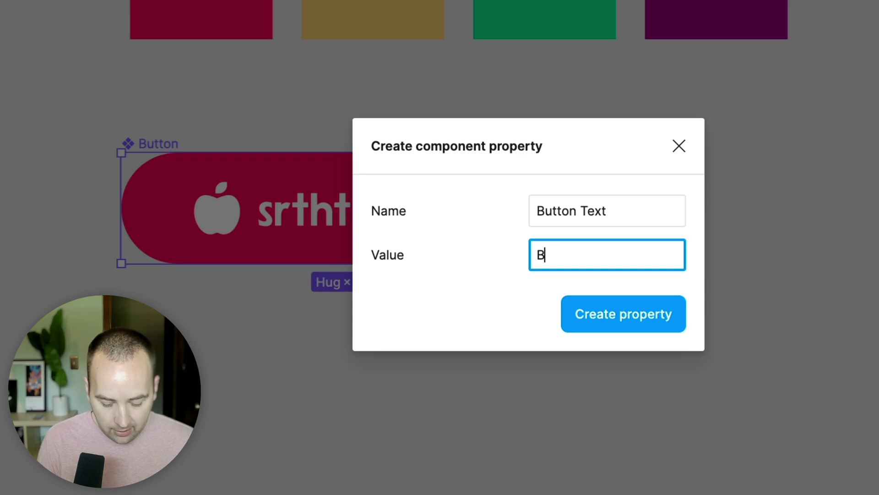
key(BackSpace)
key(BackSpace)
key(BackSpace)
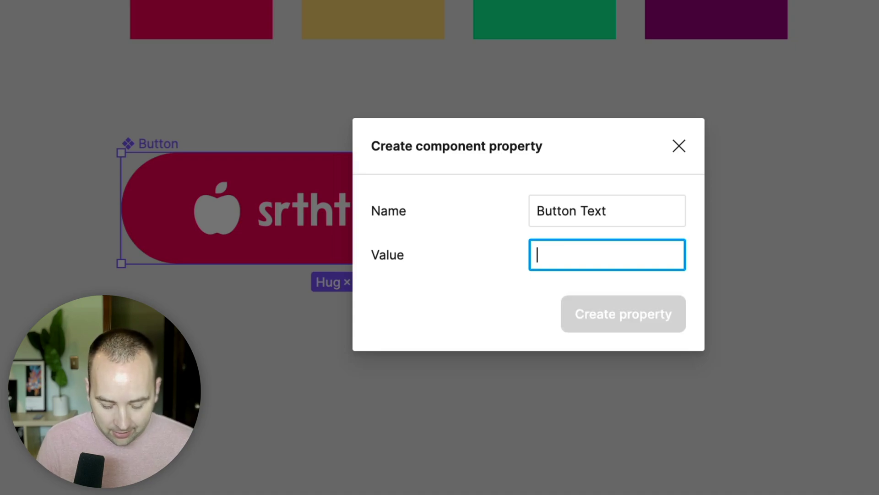
text(Action)
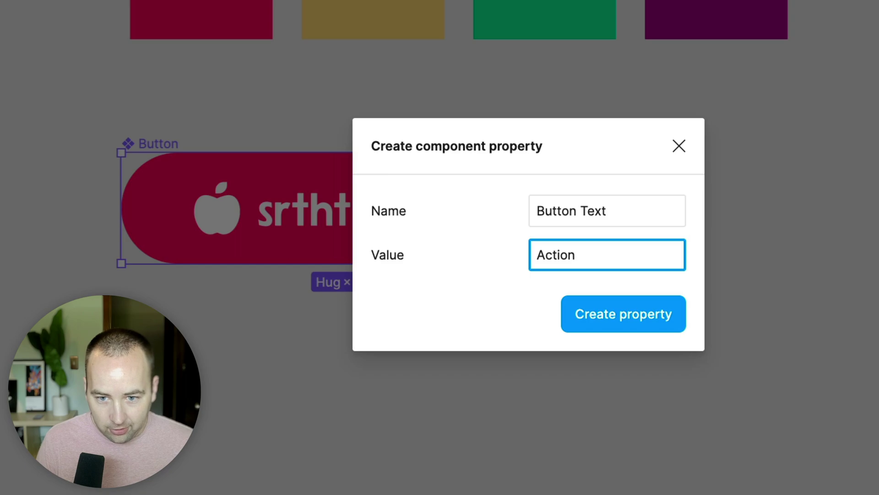
text( Item)
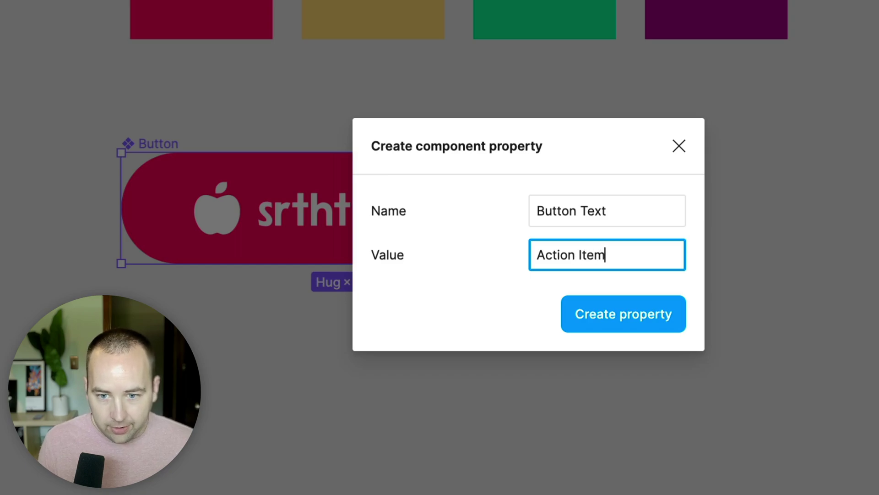
click(623, 313)
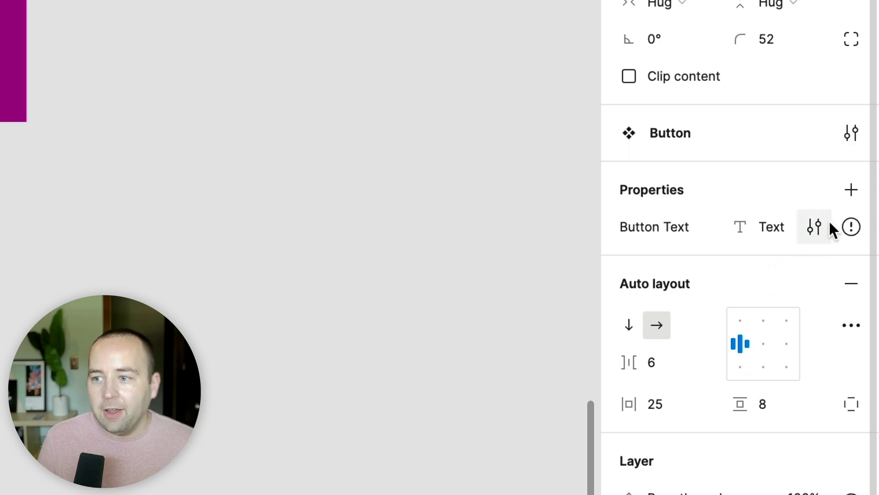
Step: Edit the Button Text property so its value is "Action Words"
click(814, 228)
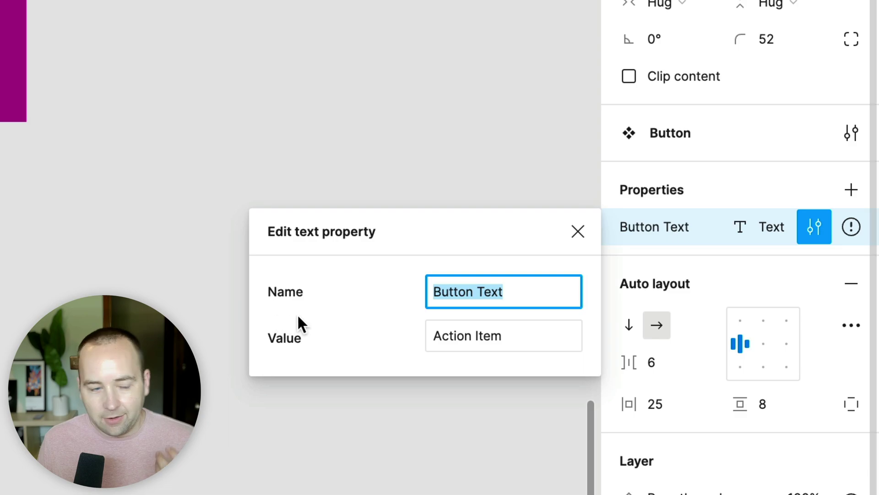
click(490, 337)
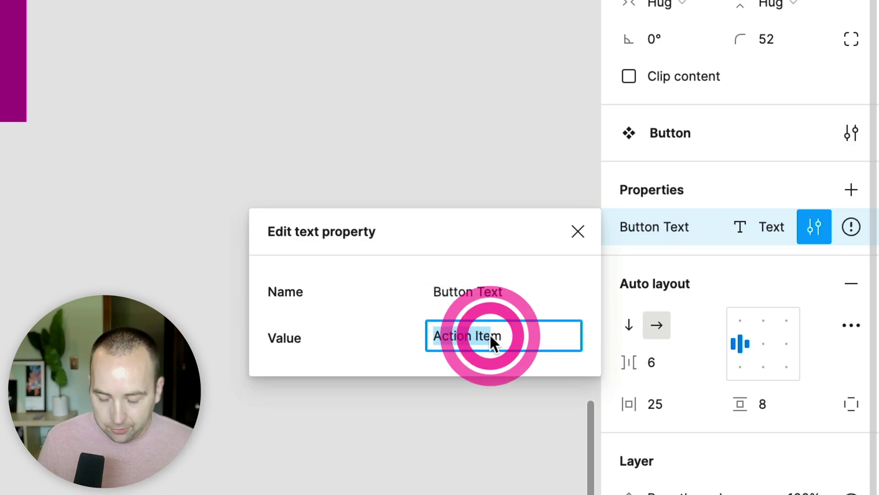
key(Right)
key(alt+shift+Left)
text(Work)
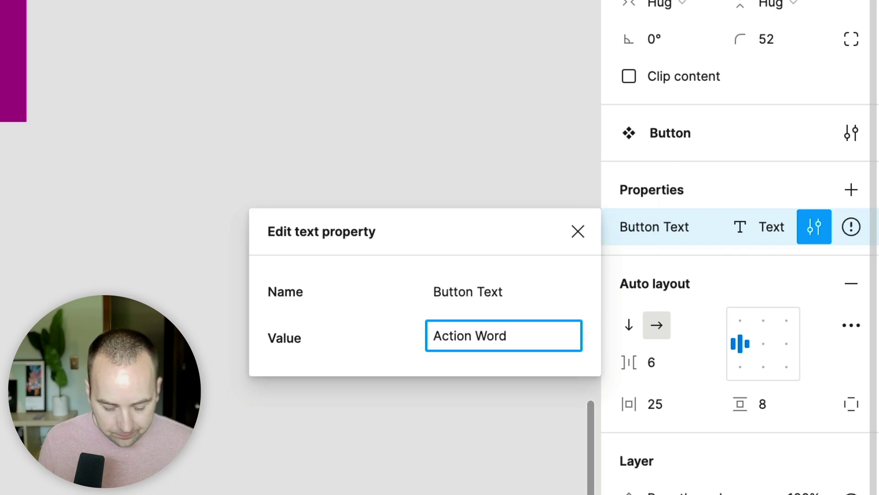
text(s)
click(578, 231)
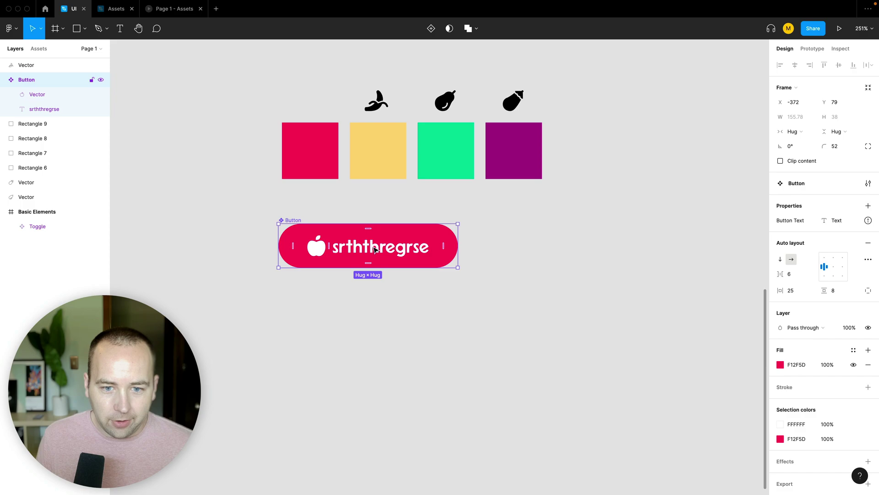
Step: Set the label layer's content to "srthtrghs" and link that content to the Button Text property
click(33, 108)
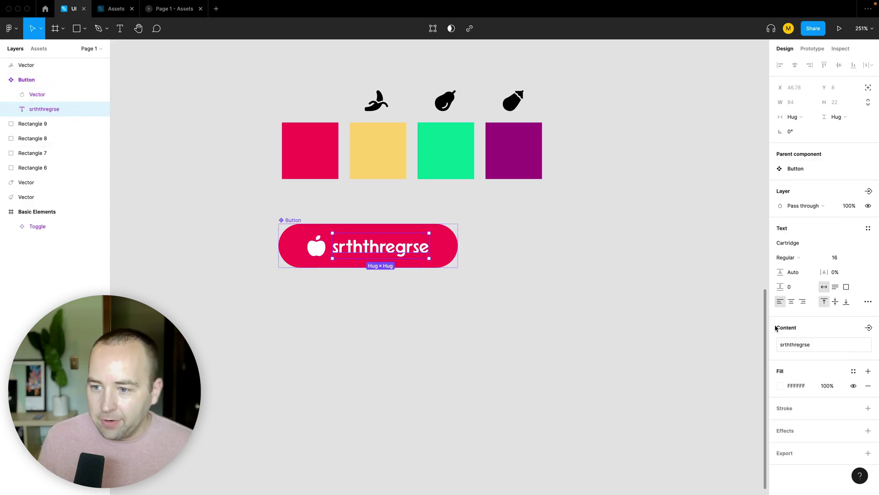
click(784, 344)
text(srthtrghs)
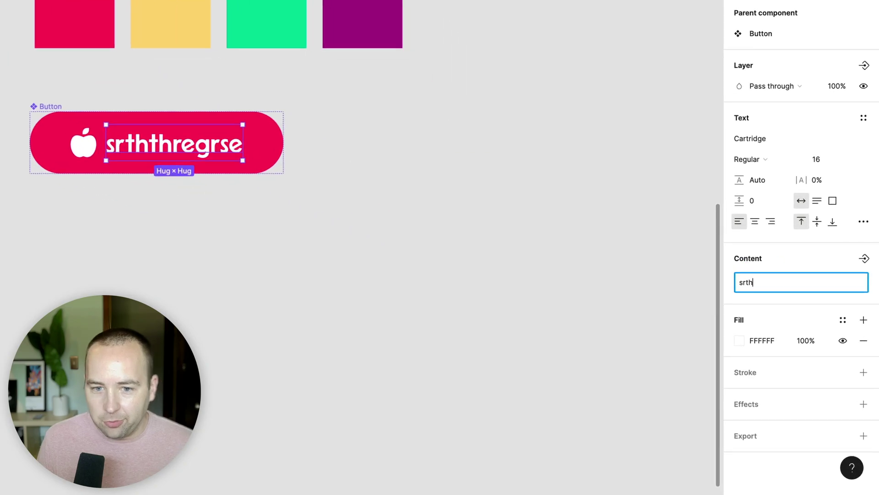
key(Tab)
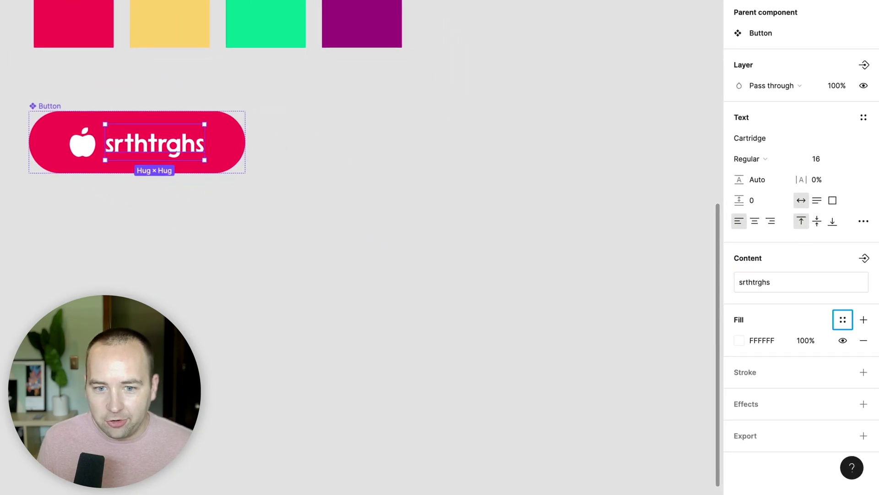
click(865, 260)
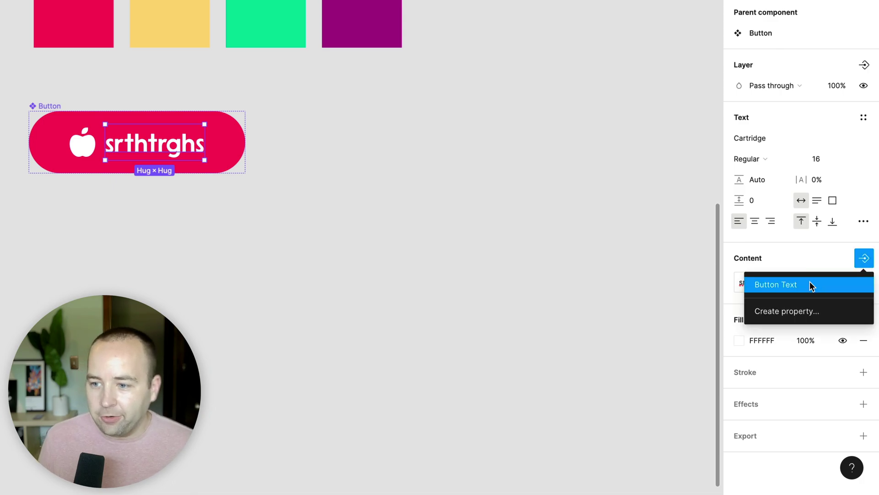
click(755, 285)
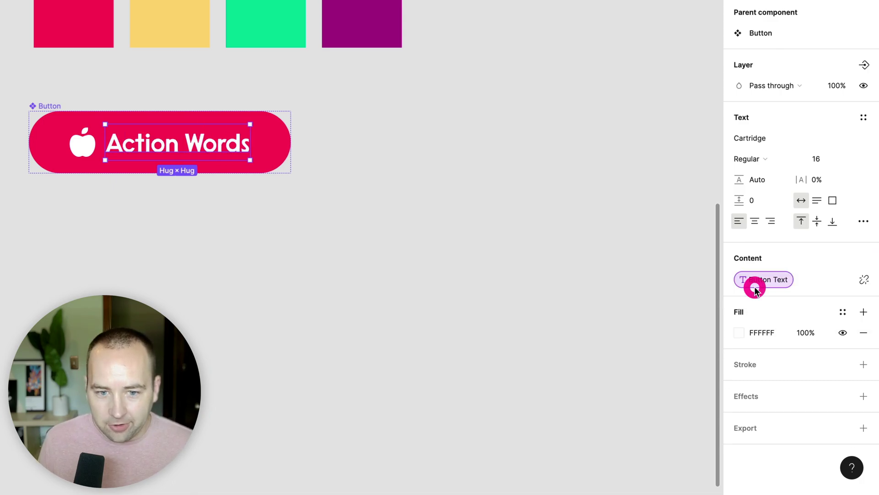
click(303, 198)
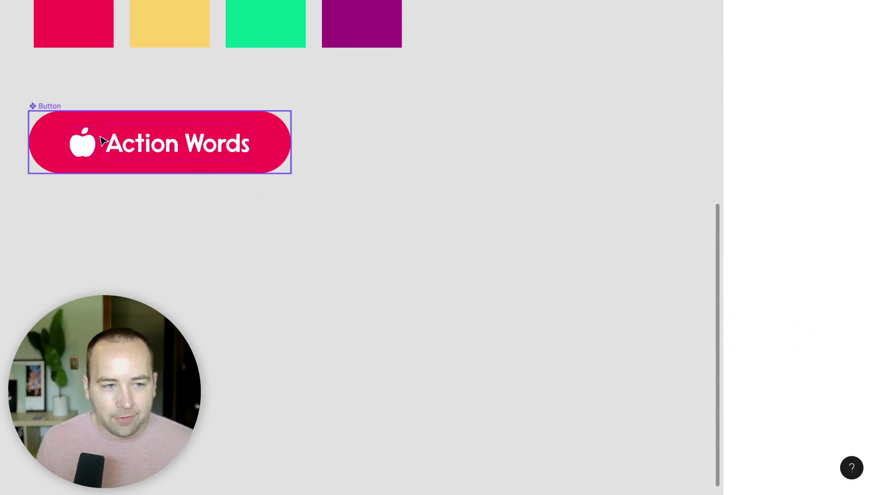
Step: Shorten the Button component's Button Text property value to "Action"
click(177, 143)
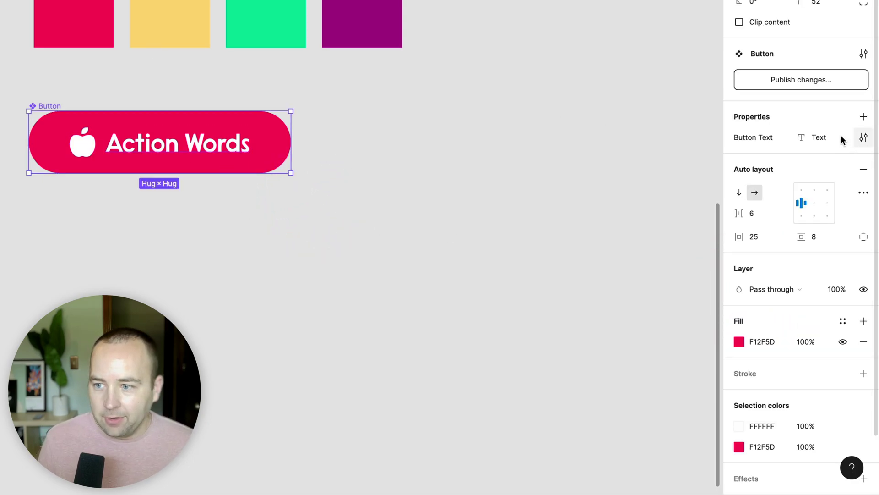
click(863, 138)
key(Tab)
double_click(663, 198)
key(BackSpace)
key(Return)
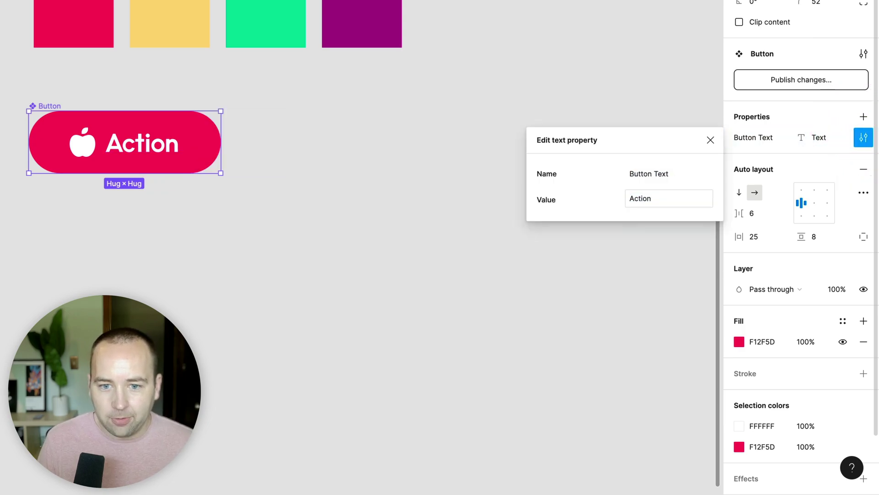
click(710, 139)
click(490, 145)
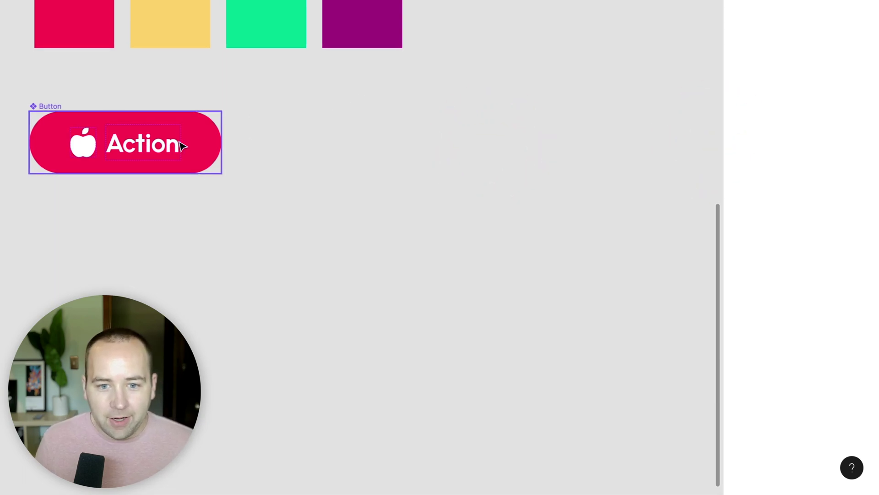
click(213, 147)
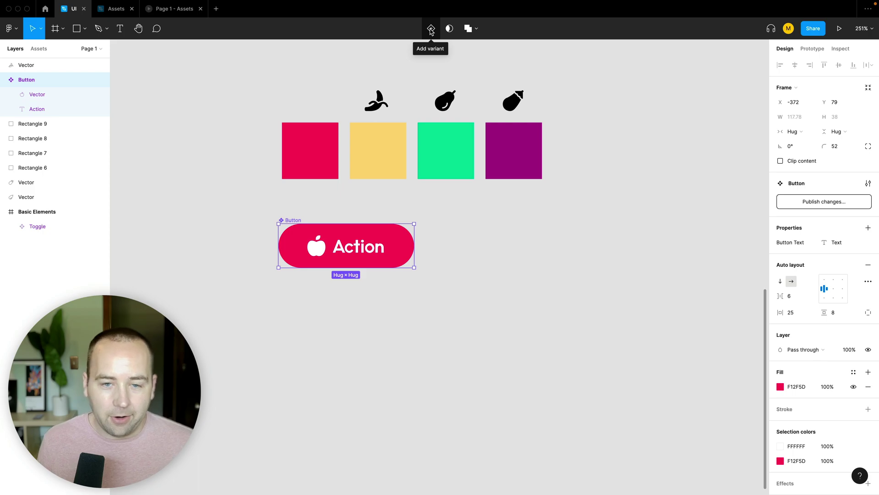
Step: Add a variant to the Button component and rename its variant property Color
right_click(350, 225)
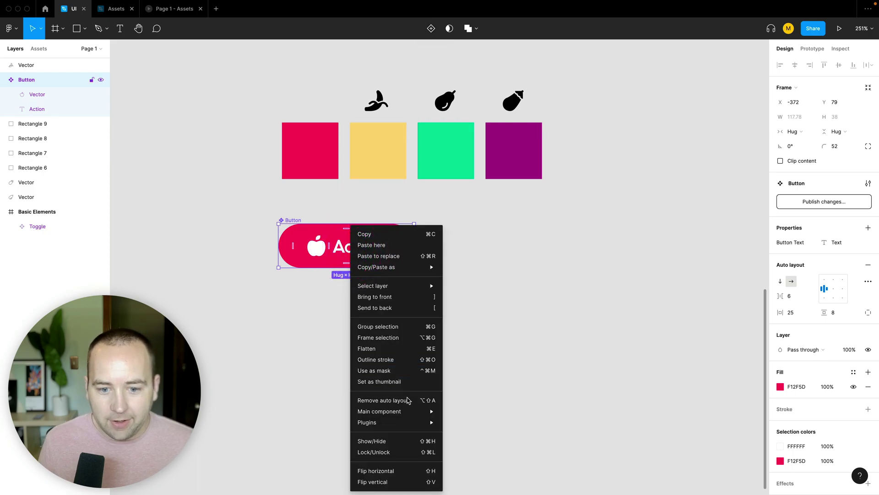
mouse_move(409, 412)
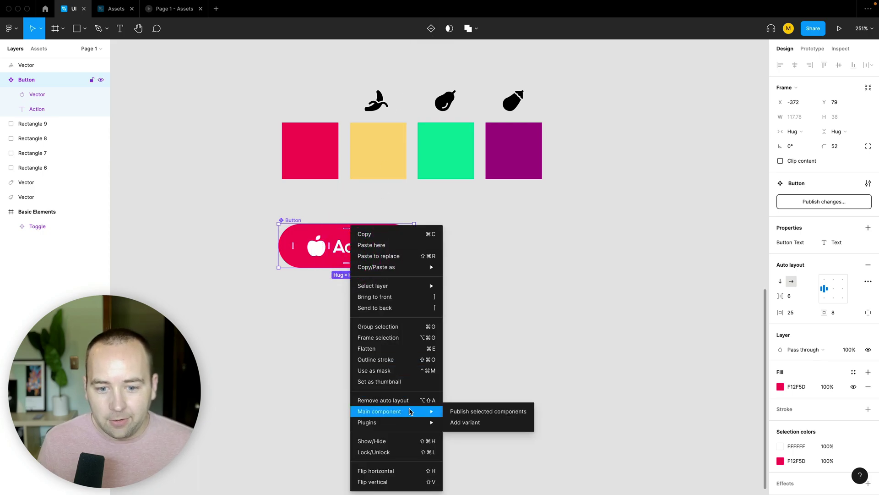
click(472, 423)
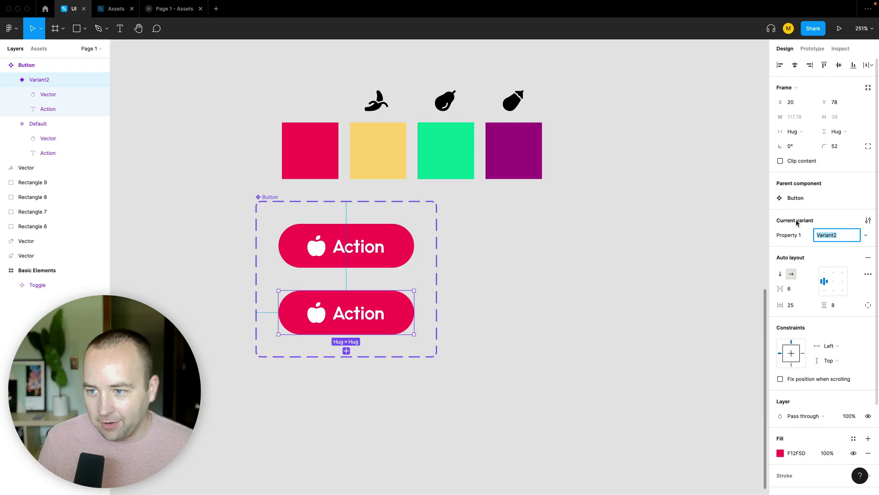
double_click(790, 237)
text(Color)
key(Return)
Step: Set the new variant's Color value to Yellow and the original variant's value to Red
click(840, 236)
text(Yellow)
key(Return)
click(379, 235)
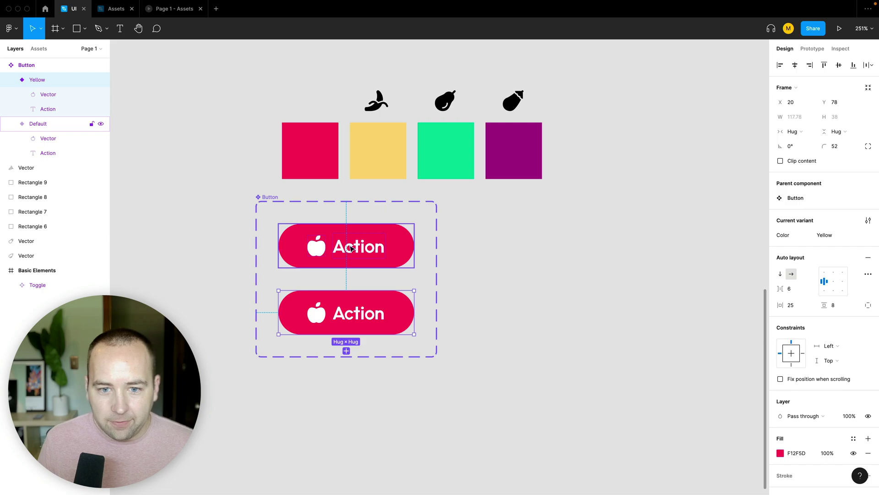
click(830, 235)
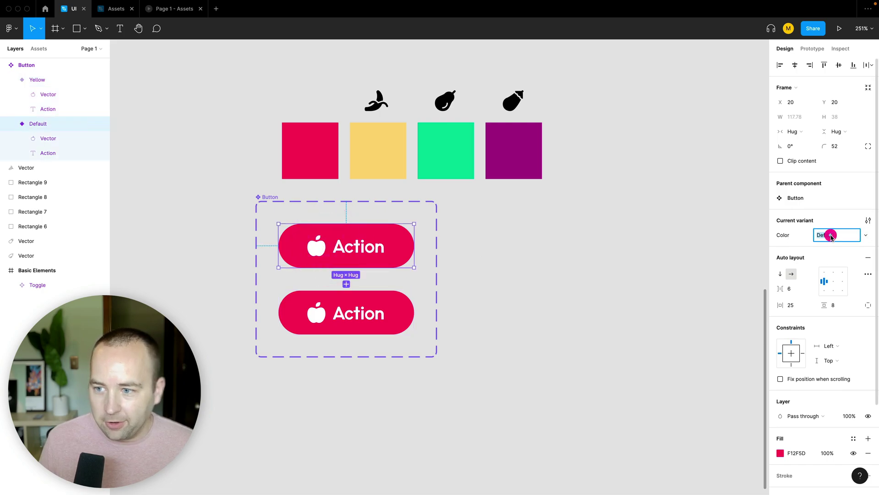
text(Red)
key(Return)
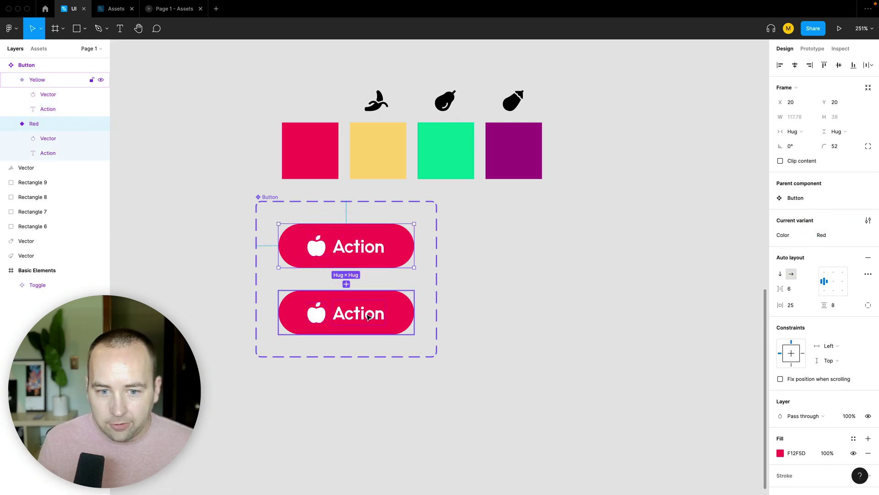
Step: Fill the Yellow variant with the colour sampled from the yellow square, FFD982
click(381, 322)
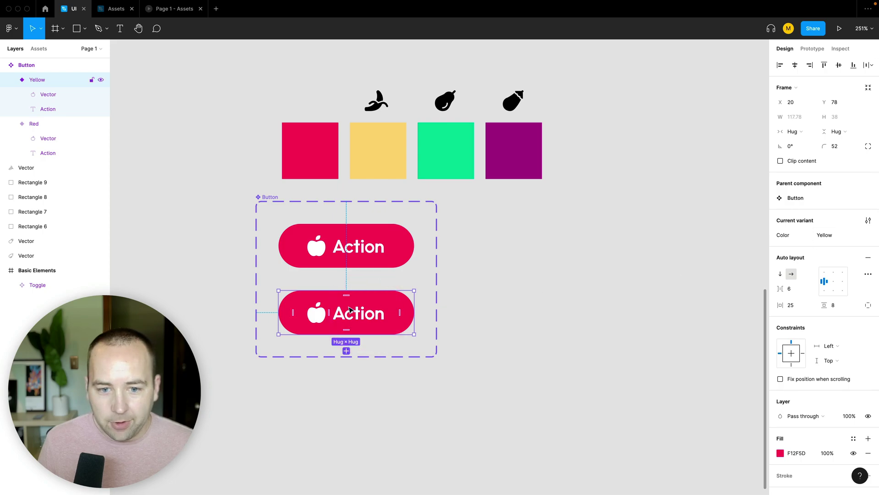
click(781, 453)
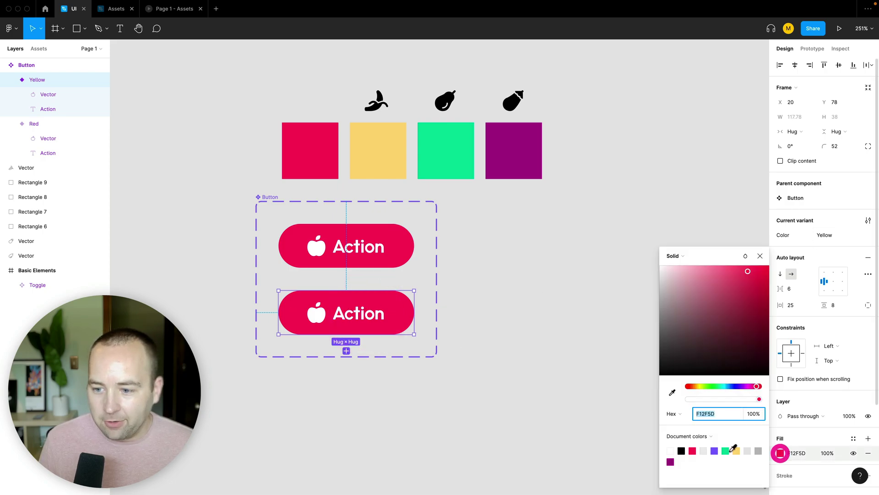
click(672, 392)
click(373, 145)
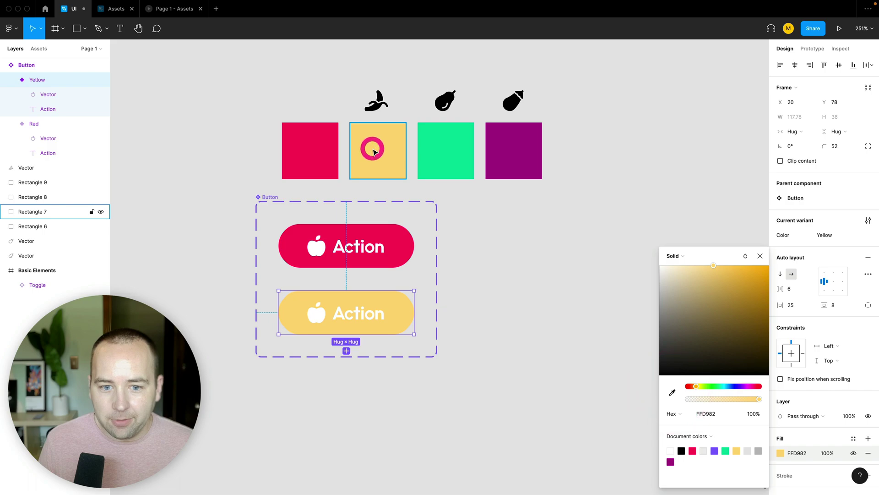
Step: Replace the apple icon in the Yellow variant with the banana icon
drag(381, 98, 316, 309)
click(315, 311)
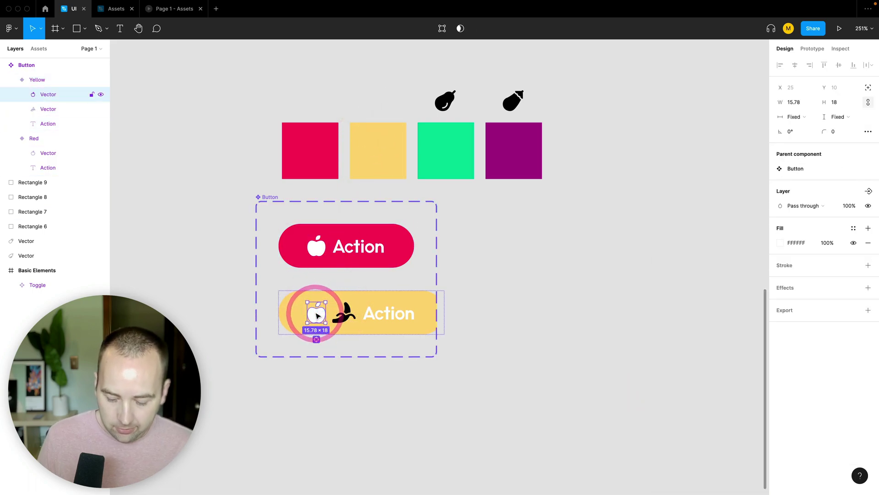
key(Delete)
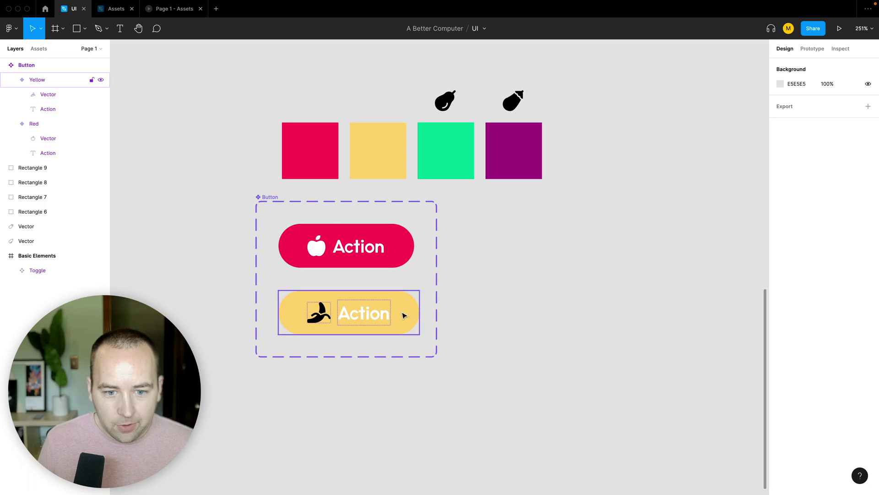
click(287, 309)
click(491, 326)
Step: Set the fill of the Yellow variant's text label to black
click(372, 315)
click(367, 315)
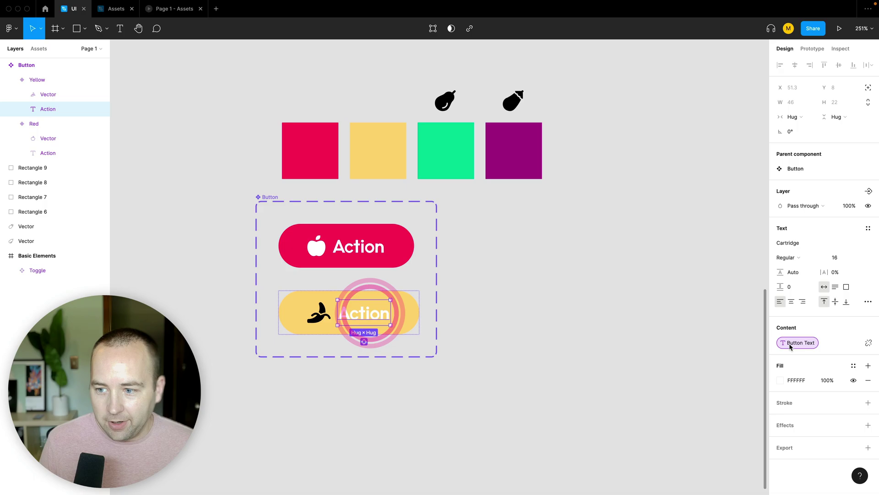
click(784, 383)
drag(732, 357, 589, 436)
click(540, 338)
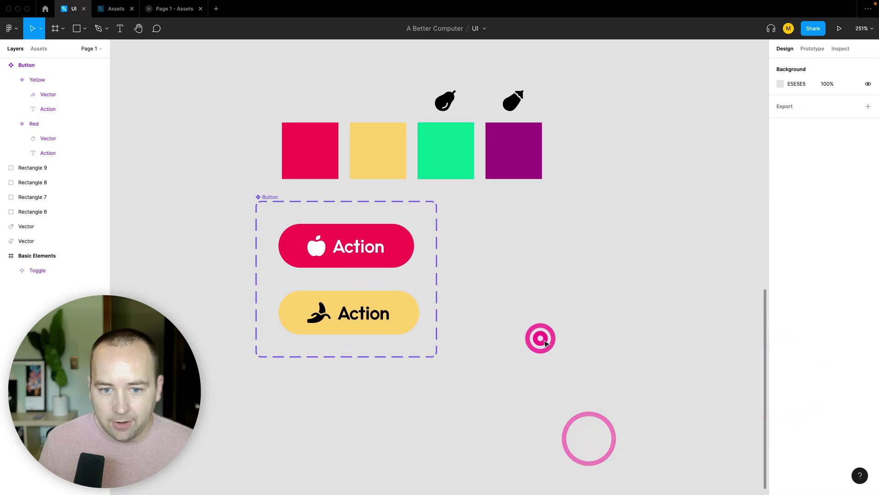
Step: Add a third variant below the Yellow one and fill it with the green square's colour, 06D6A0
click(354, 315)
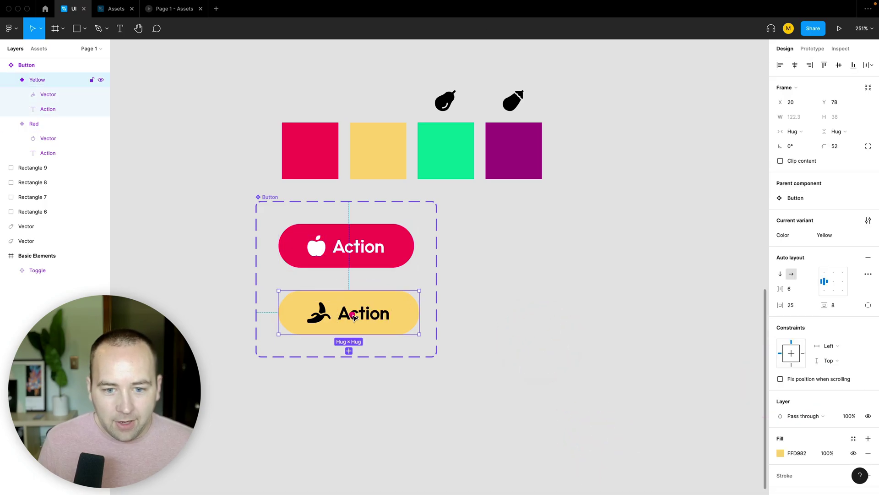
click(349, 351)
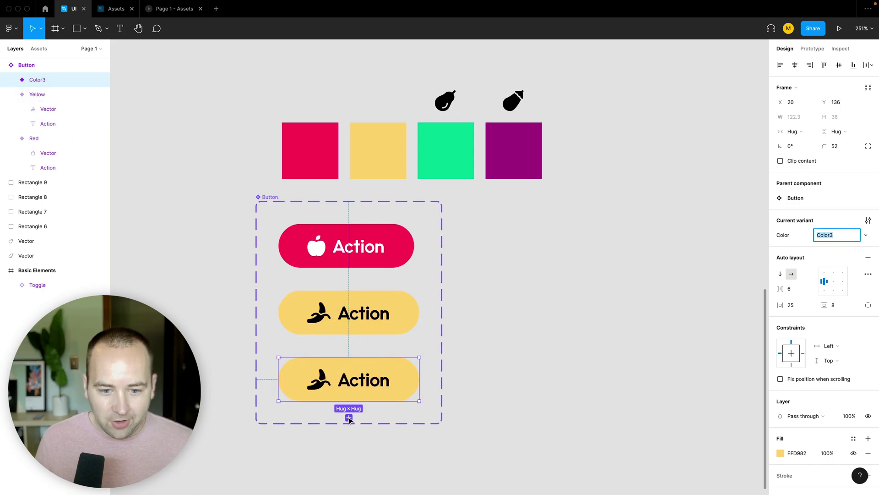
key(i)
click(446, 164)
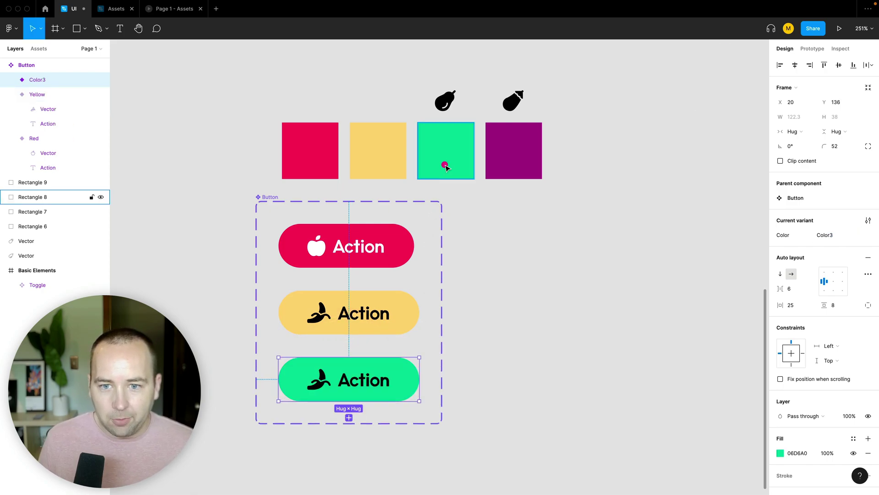
Step: Set the fill of the green variant's banana icon and text label to FFFFFF
click(359, 379)
shift+click(310, 380)
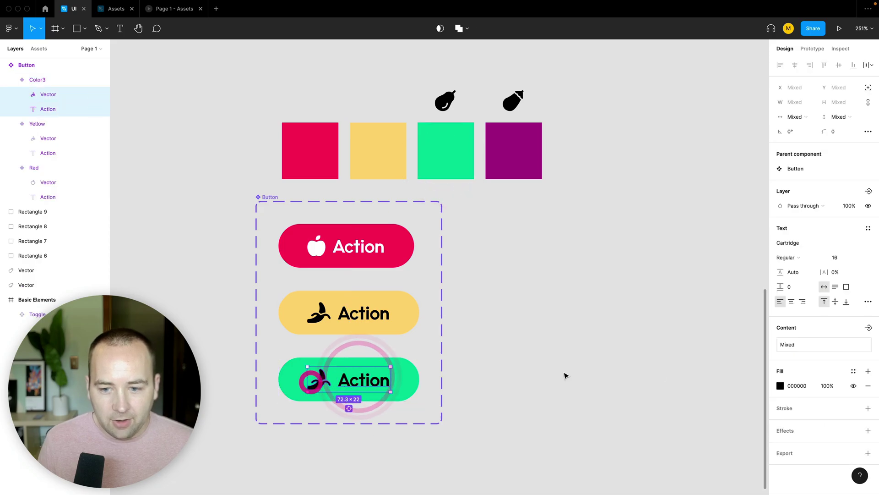
click(795, 387)
text(fff)
key(Tab)
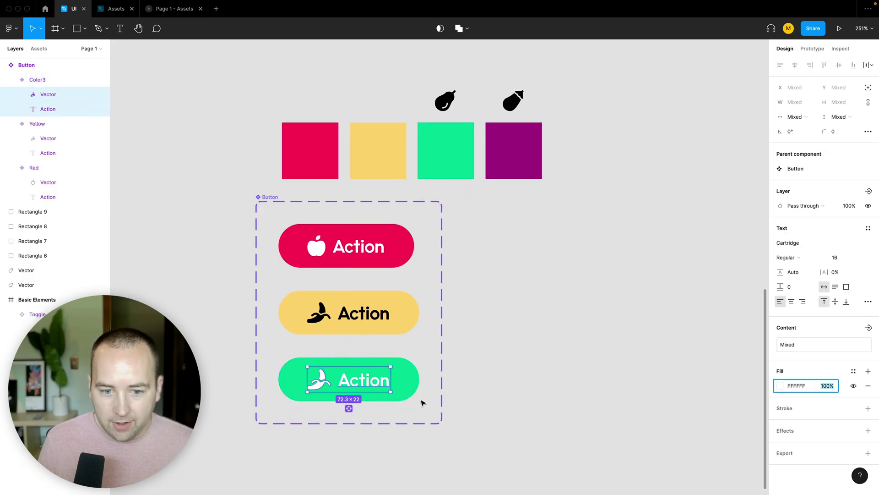
Step: Add a fourth variant below the green one and fill it with the purple square's colour, 9B0E85
click(432, 398)
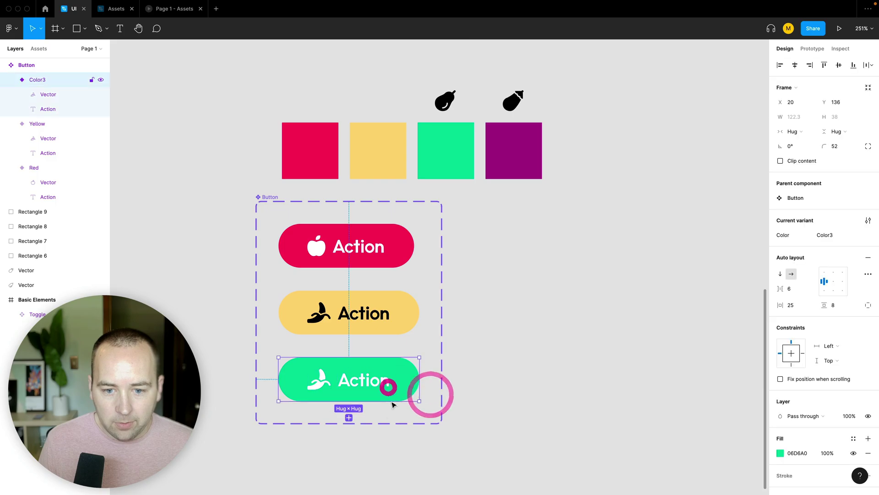
click(349, 417)
key(i)
click(515, 162)
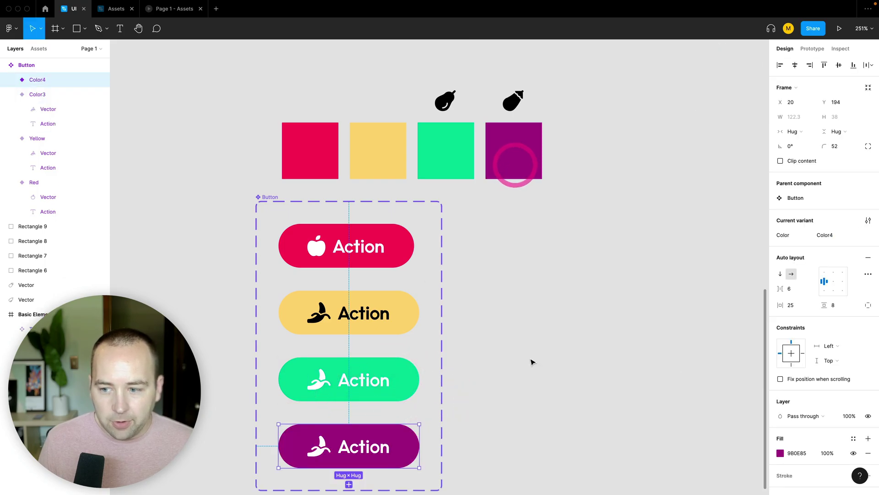
click(380, 449)
click(380, 449)
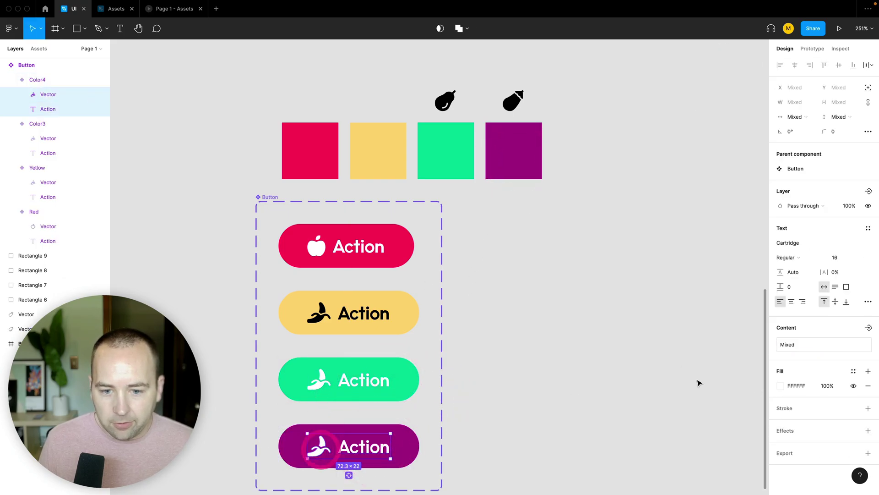
click(490, 395)
Step: Set the Color value of the green variant to Green and of the purple variant to Purple
scroll(383, 423, down, 1)
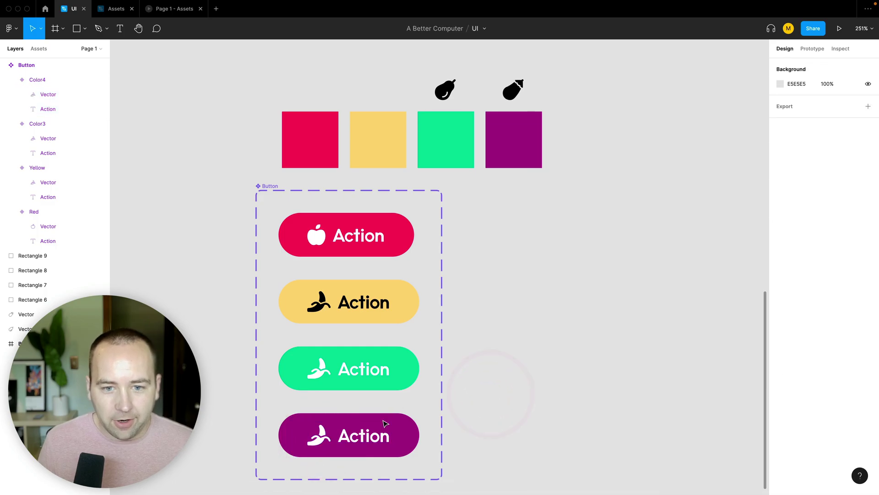
click(364, 365)
click(825, 234)
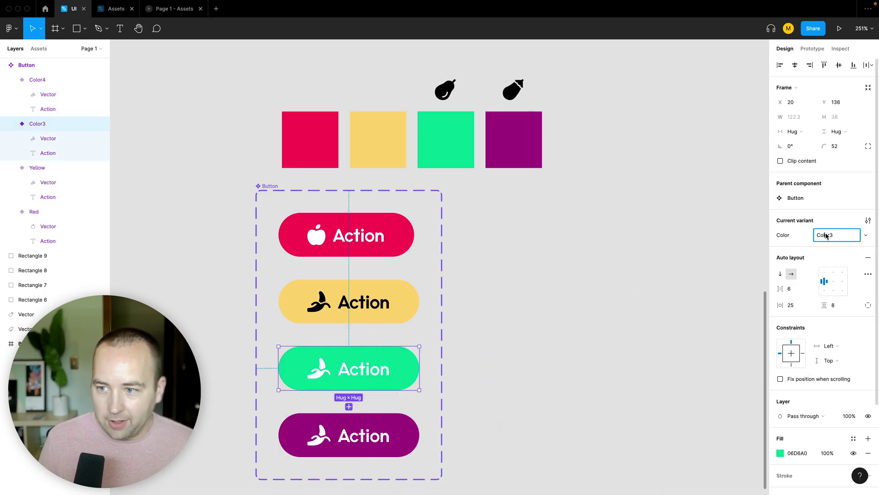
text(Green)
key(Return)
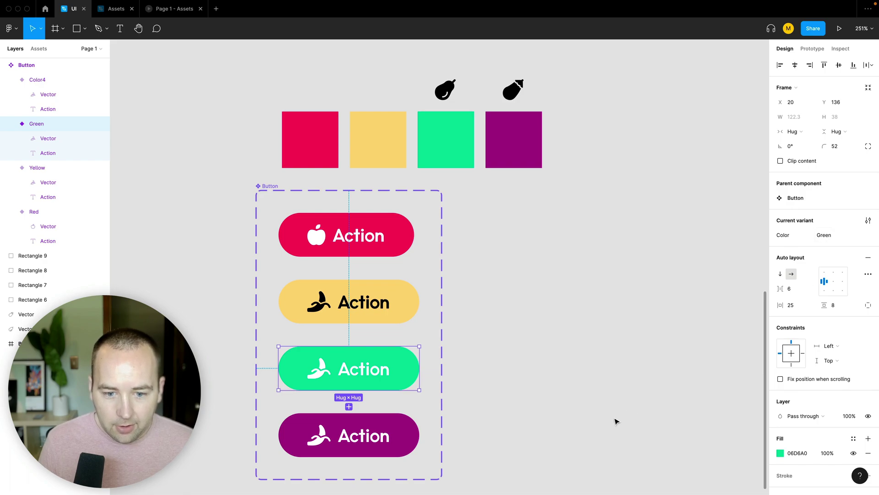
click(403, 434)
click(832, 236)
text(Purple)
key(Return)
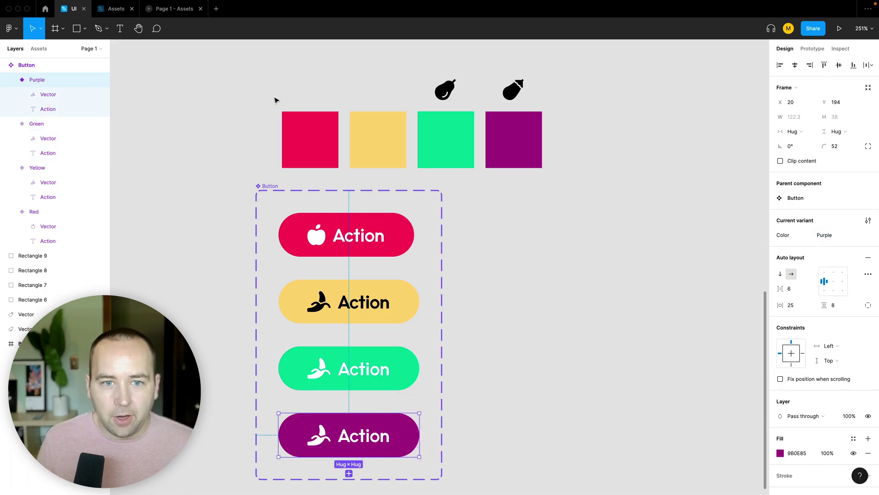
Step: Place the pear icon in the Green variant and replace the Purple variant's banana with the eggplant icon
drag(445, 89, 326, 372)
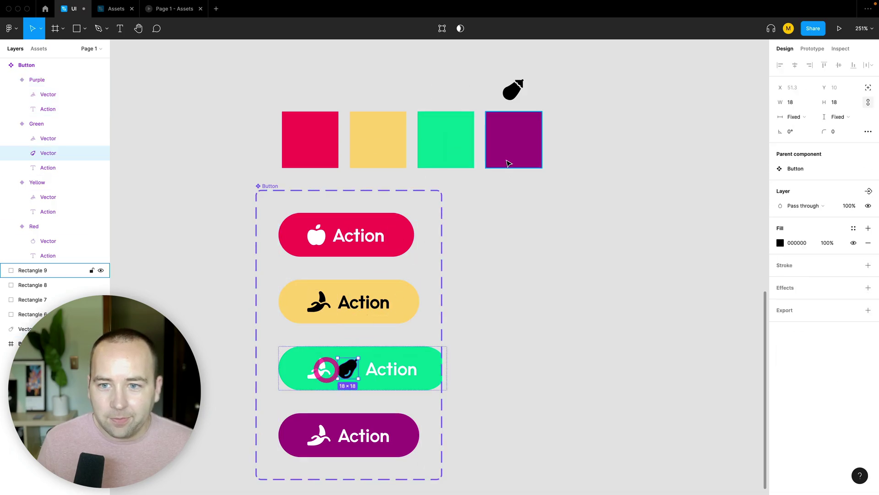
drag(332, 441, 334, 441)
click(317, 435)
key(Delete)
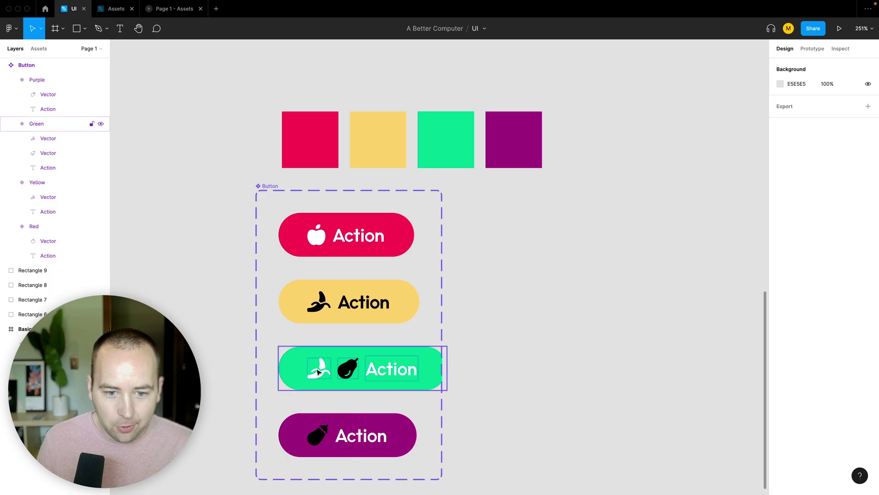
click(344, 372)
key(Delete)
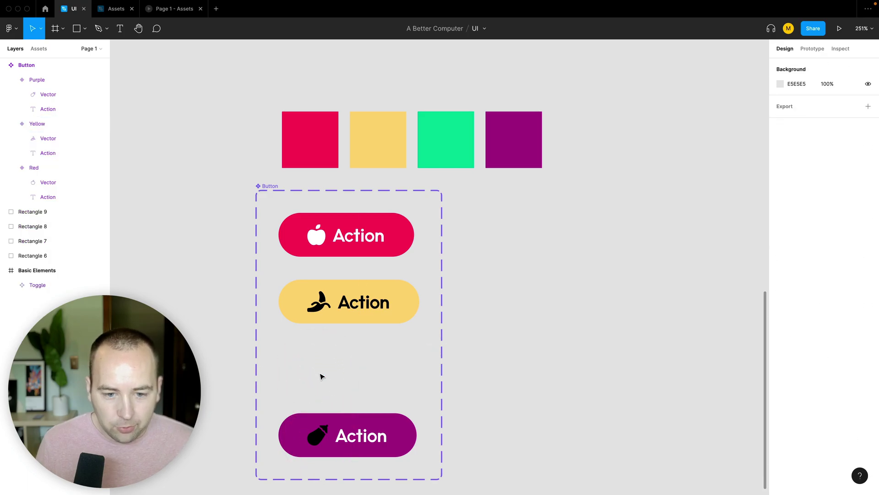
key(ctrl+z)
Step: Delete the banana icon from the Green variant and set its pear icon's fill to FFFFFF
double_click(320, 375)
click(330, 374)
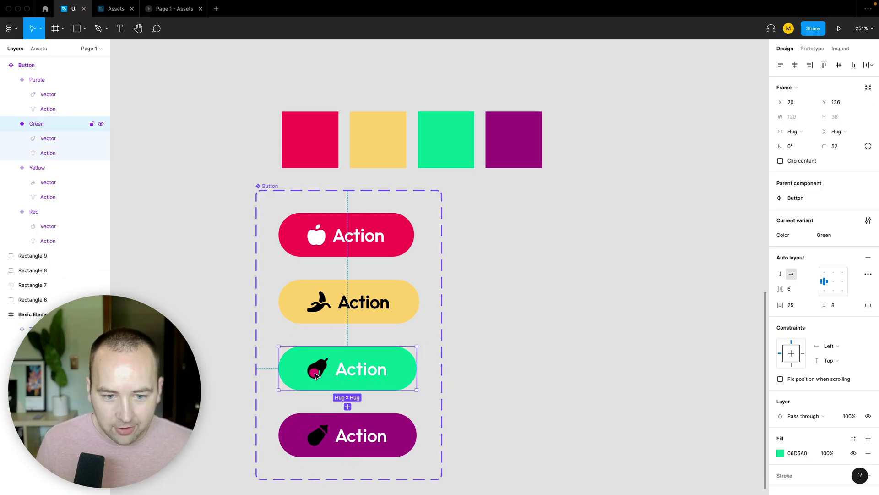
click(318, 369)
click(796, 243)
text(ffffff)
key(Return)
Step: Set the fill of the Purple variant's eggplant icon to white
click(318, 440)
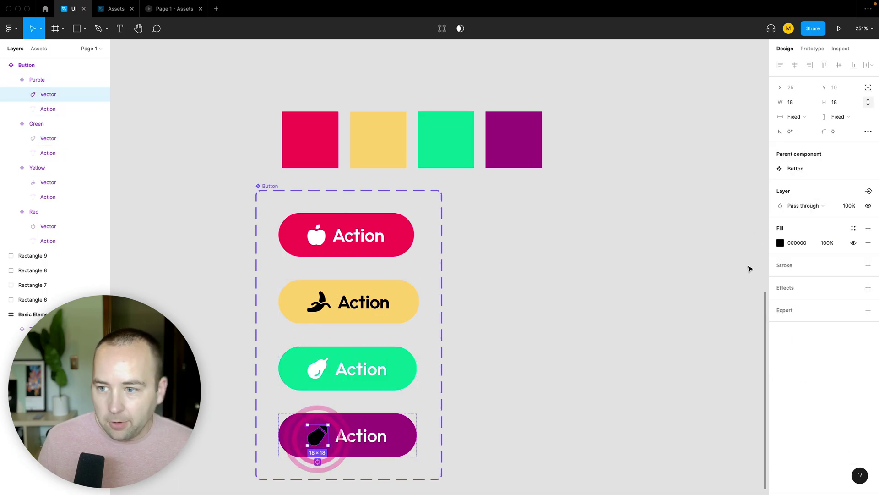
click(797, 243)
text(white)
key(Return)
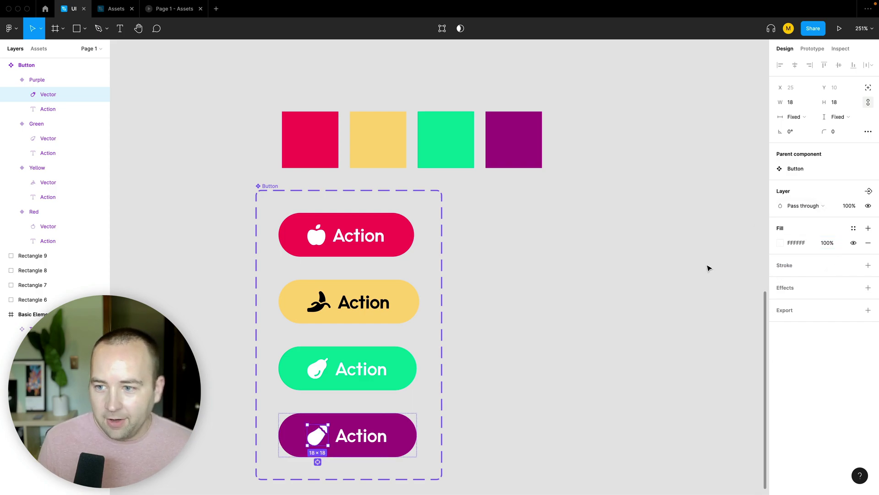
click(532, 304)
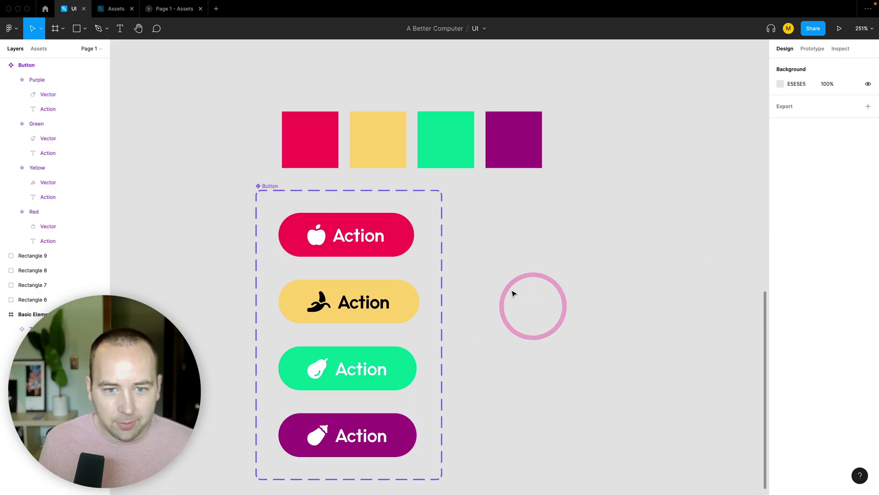
Step: Delete the four loose colour squares above the Button component set
drag(218, 81, 540, 137)
key(Delete)
click(496, 203)
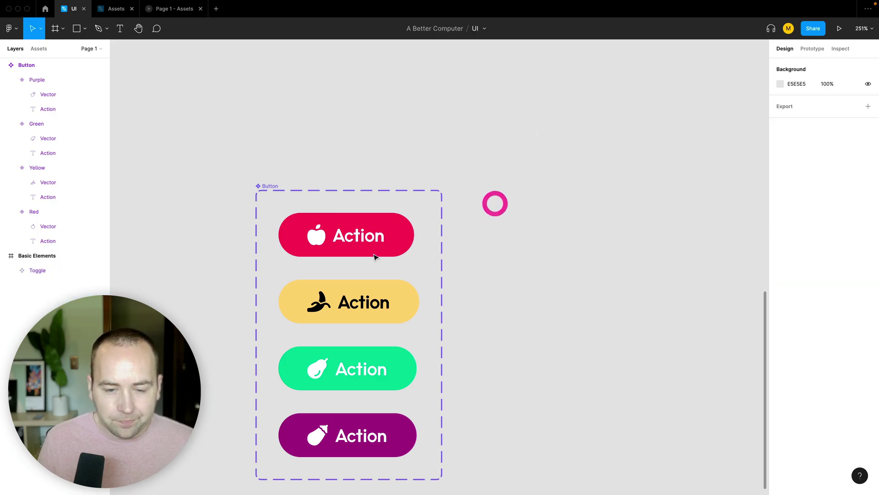
Step: Select the Button component set and collapse its Purple, Green, Yellow and Red variants in the layer list
click(271, 186)
scroll(230, 233, down, 2)
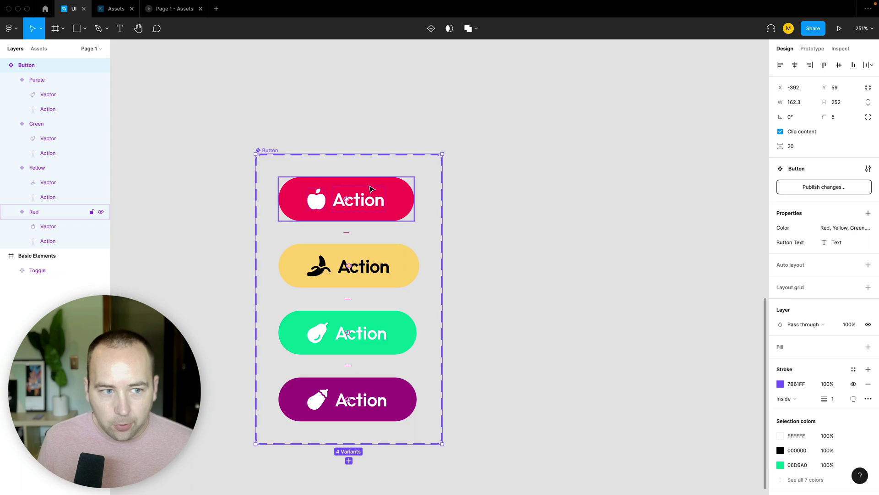
click(12, 80)
click(11, 95)
click(11, 109)
click(11, 124)
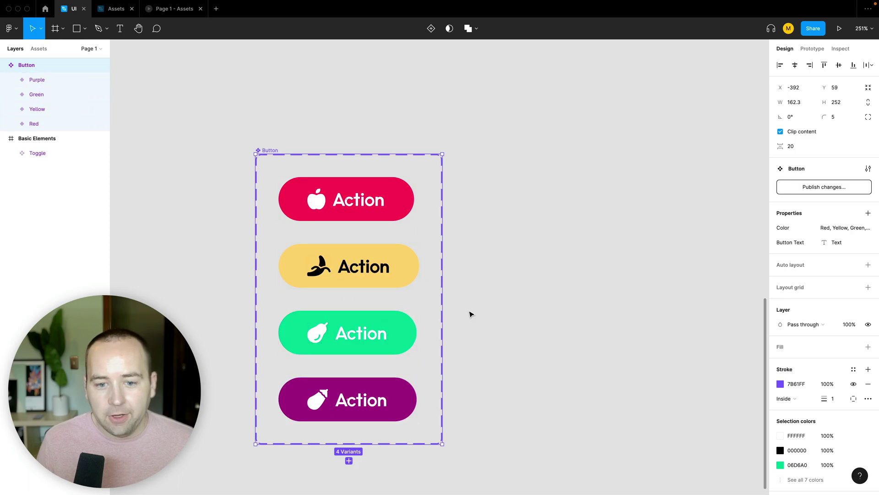
Step: Publish the Button component to the library and place an instance of it below the toggle in the Assets file's Frame 2
click(823, 188)
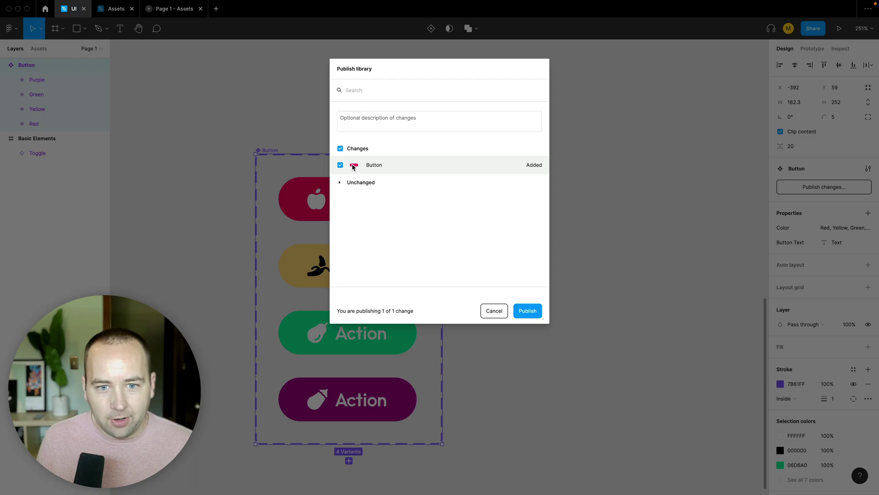
click(531, 312)
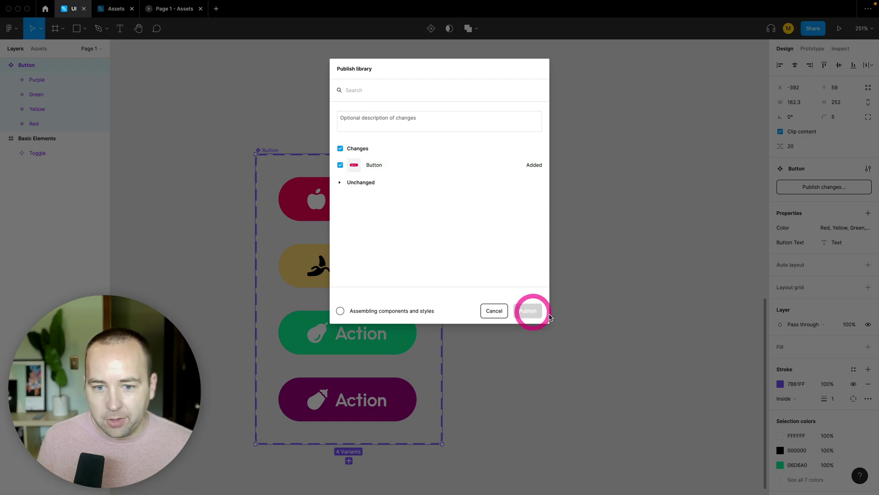
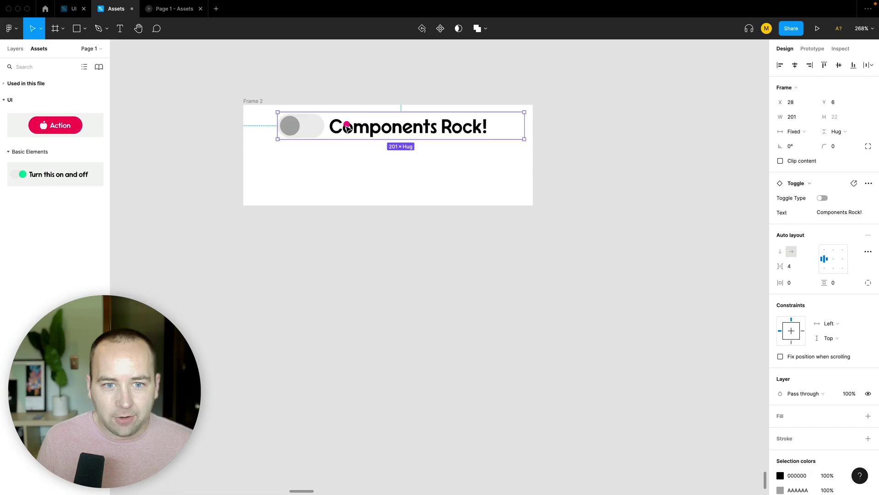
drag(55, 125, 389, 173)
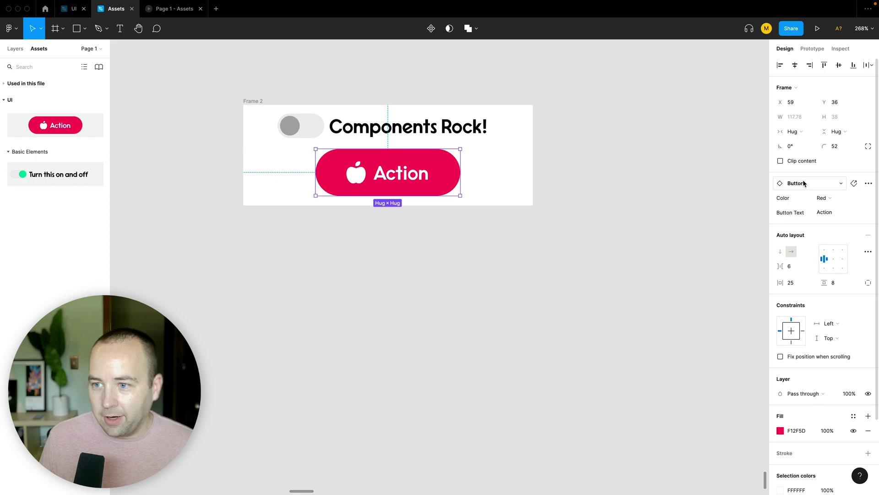
Step: Try the Yellow, Purple and Green Color variants on the placed Button instance
click(823, 197)
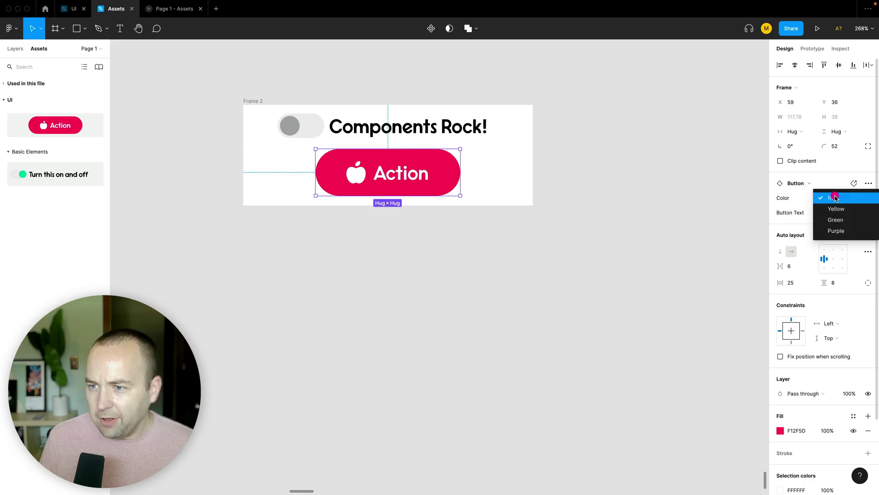
click(837, 208)
click(837, 200)
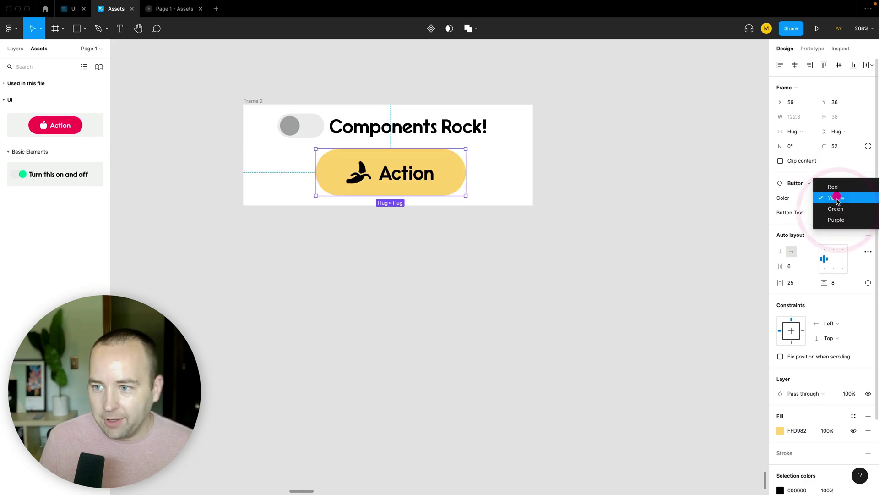
click(836, 219)
click(837, 198)
click(839, 187)
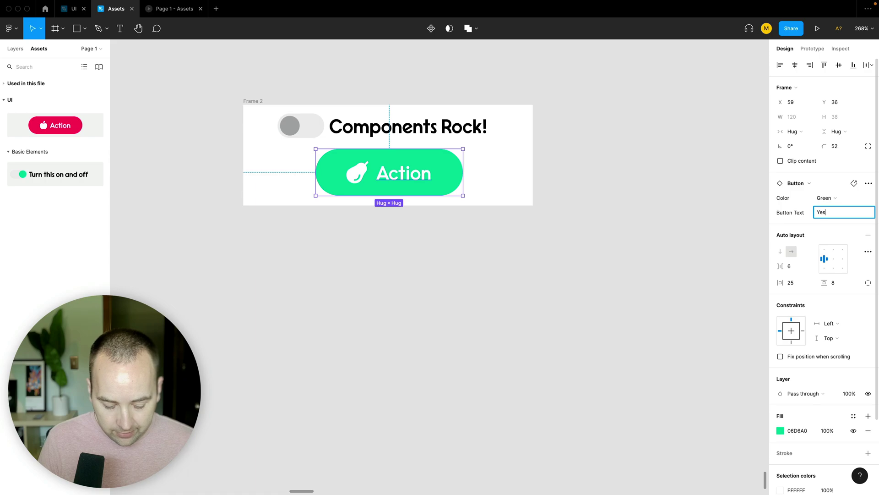
Step: Set the instance's Button Text to "Yes They Do!" and move the button to about X 39, Y 37 in Frame 2
text(!)
key(Return)
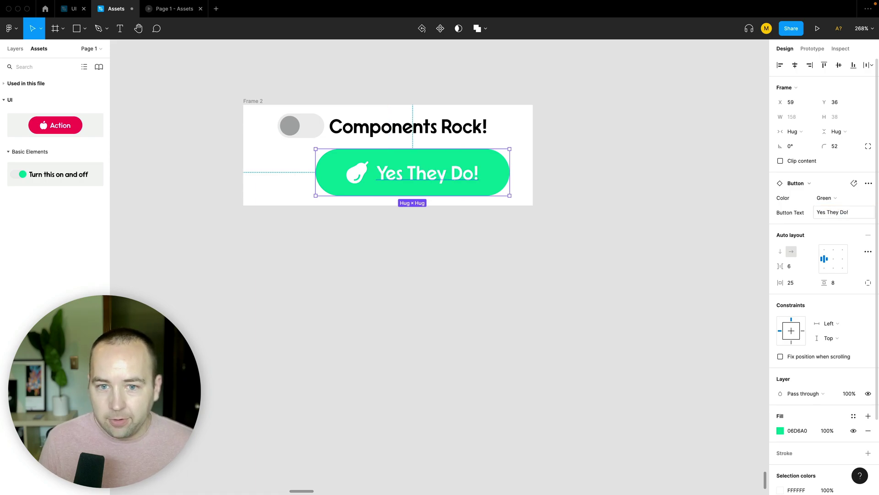
drag(441, 177, 414, 177)
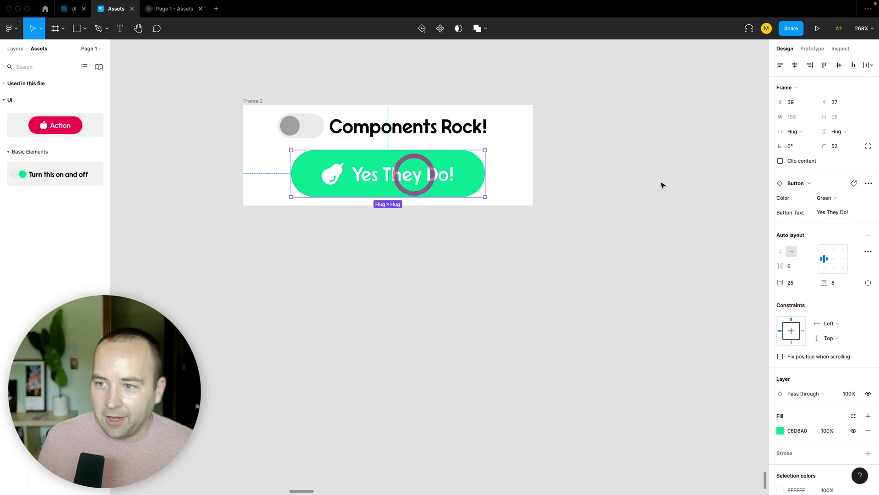
Step: Set the Color property of the "Yes They Do!" button to Red and deselect it
click(835, 199)
click(834, 173)
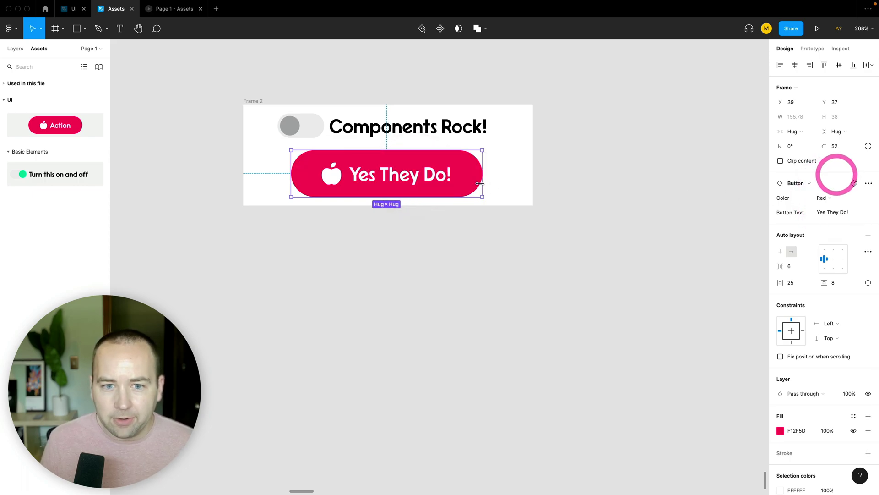
click(643, 180)
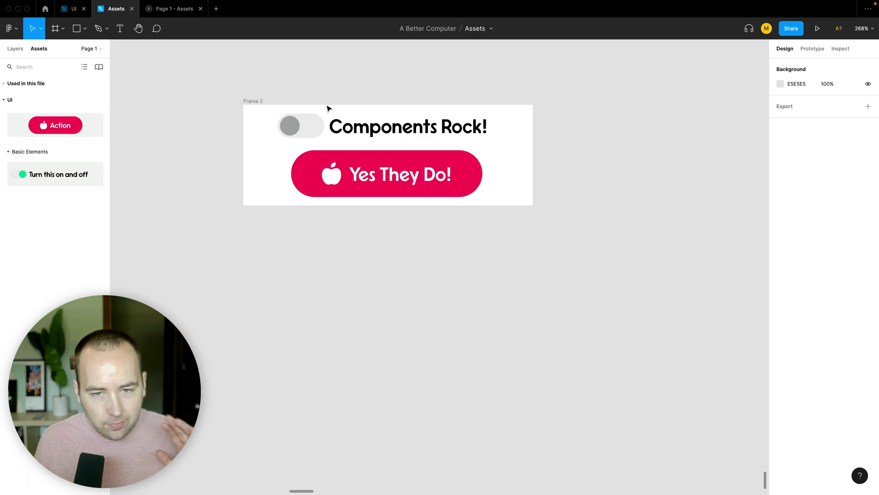
Step: Compare the button instance with its component set in the UI file and examine how the UI library groups its assets
click(362, 174)
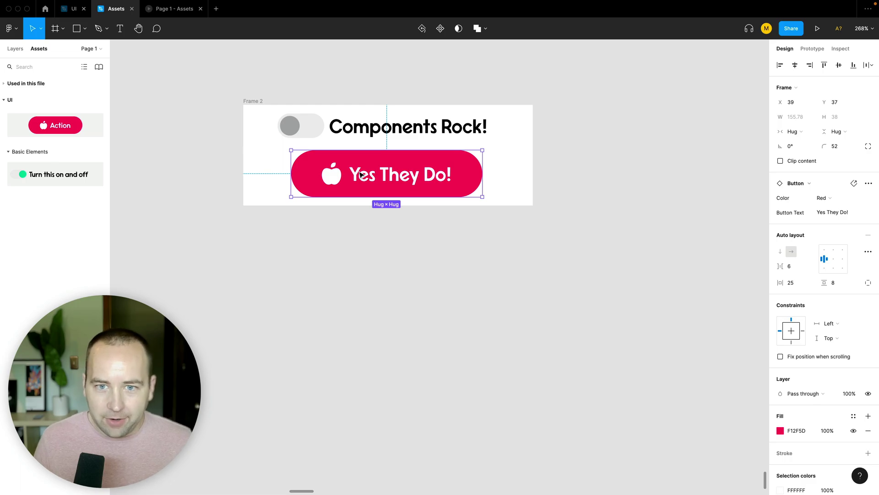
click(76, 13)
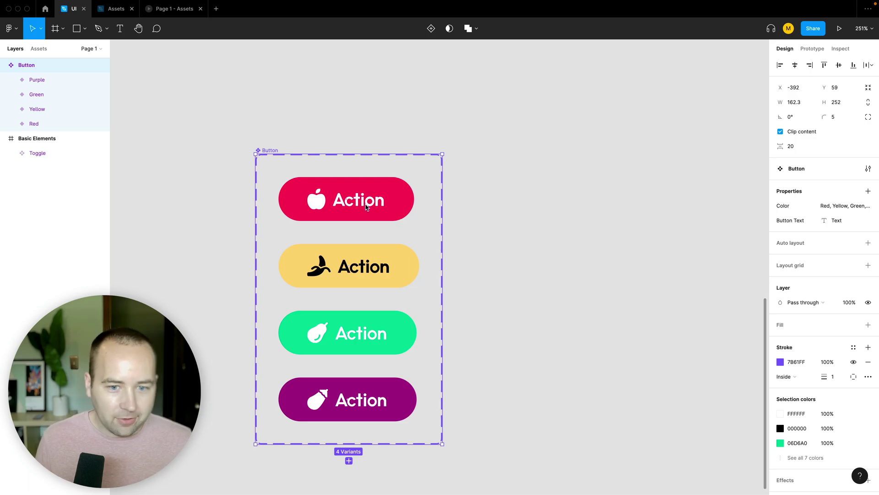
key(ctrl+Tab)
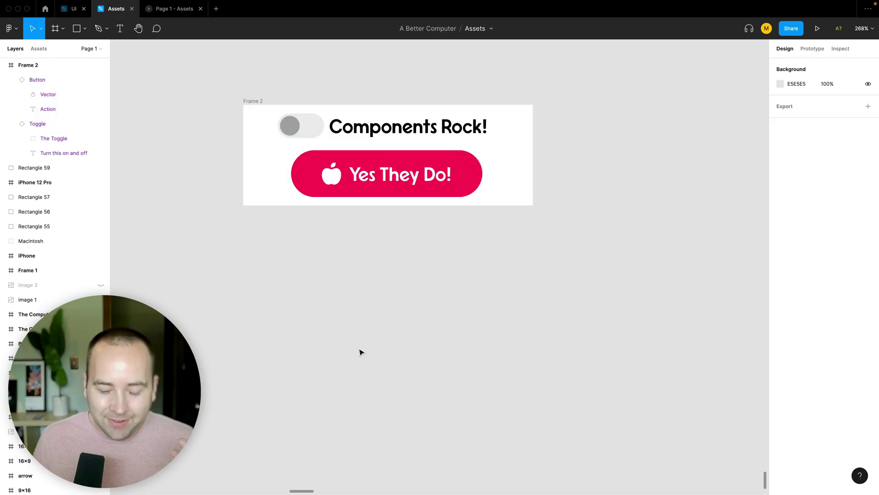
click(73, 8)
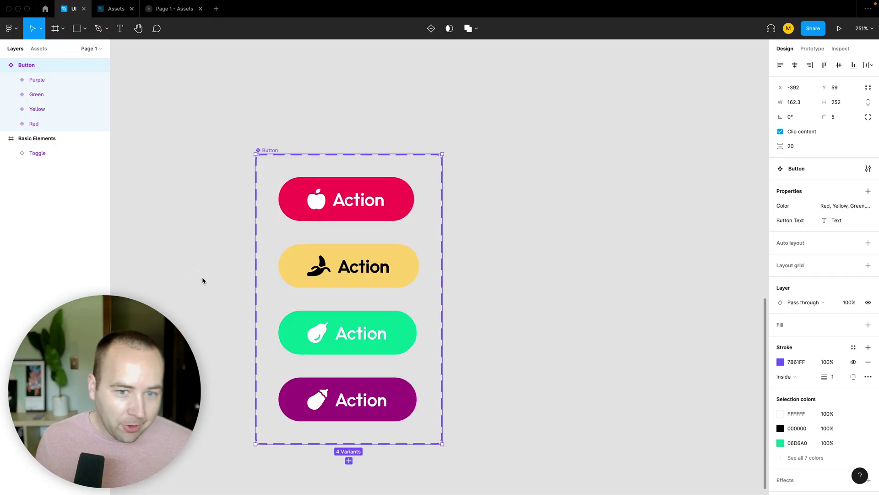
click(111, 9)
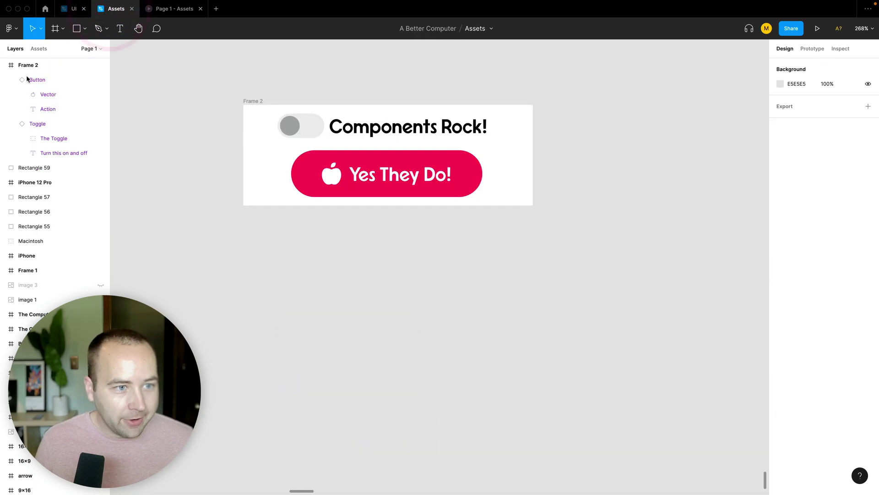
click(37, 50)
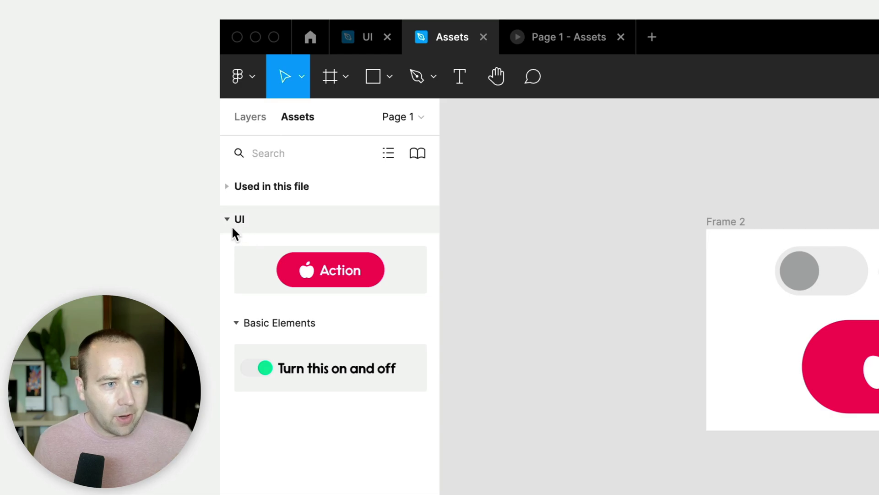
click(226, 219)
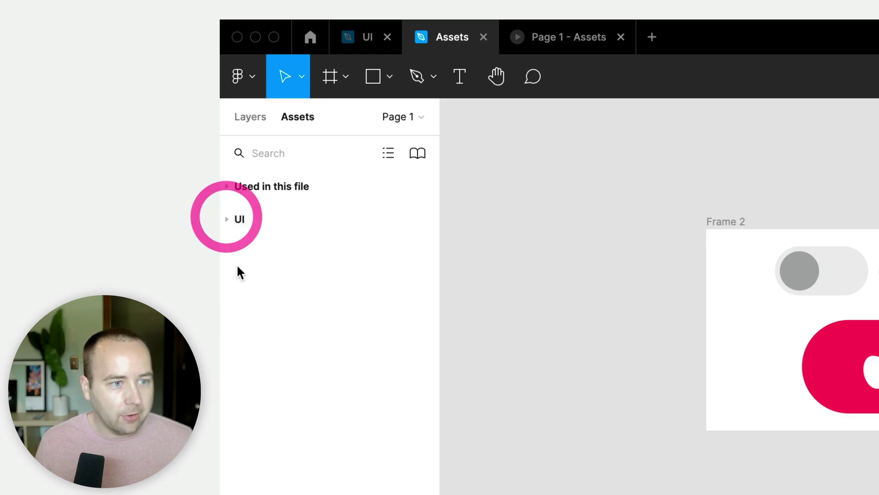
click(227, 219)
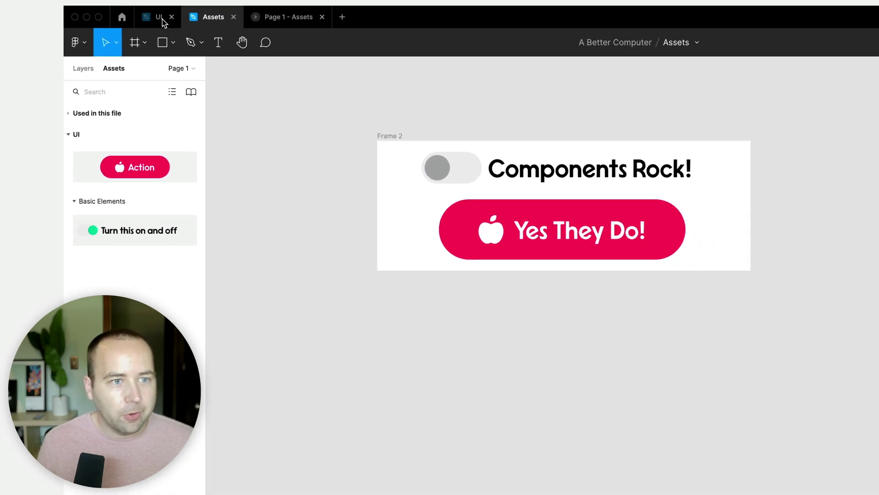
Step: Move the Button component set into the UI file's Basic Elements frame, below the Toggle component set
click(364, 37)
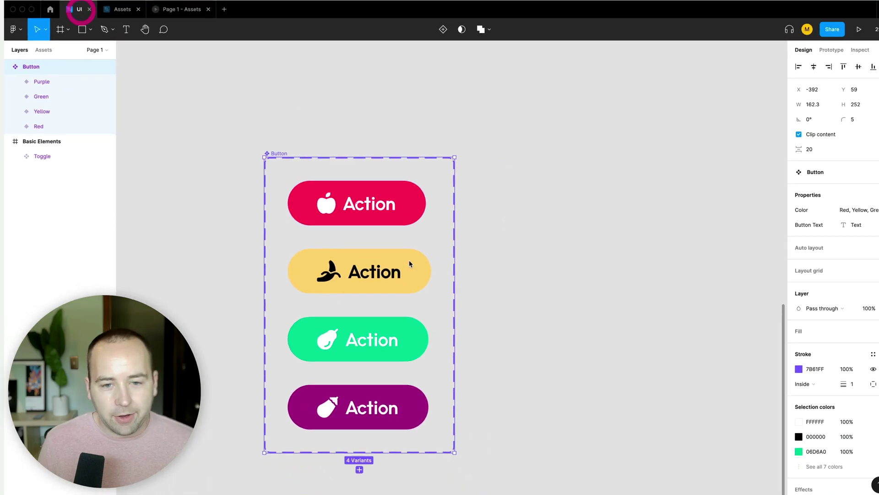
click(174, 193)
click(189, 138)
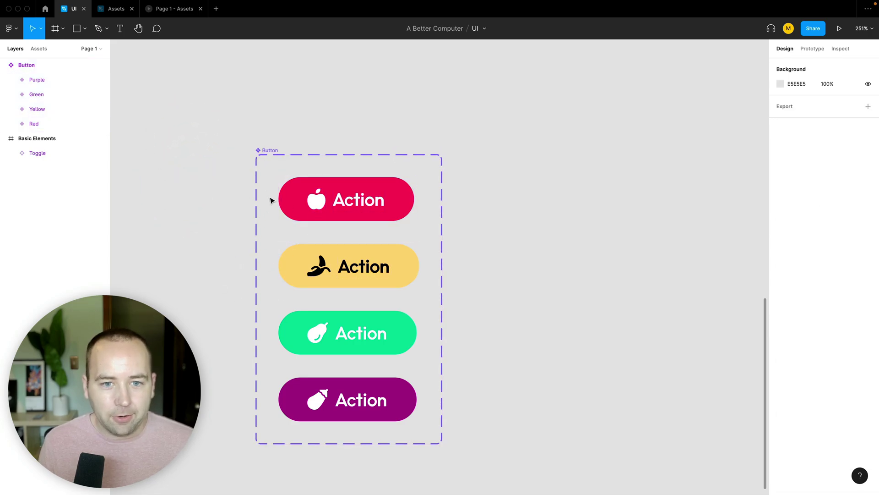
scroll(244, 238, down, 5)
scroll(221, 171, up, 10)
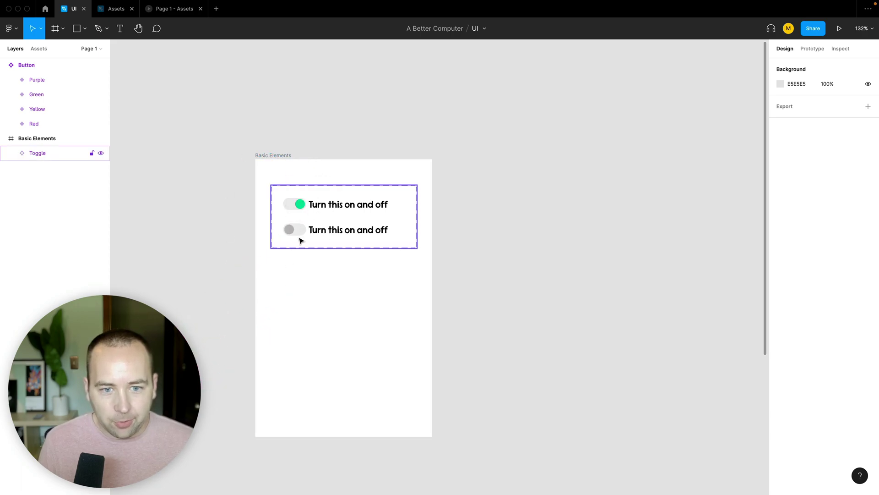
scroll(319, 204, down, 5)
click(310, 92)
click(337, 330)
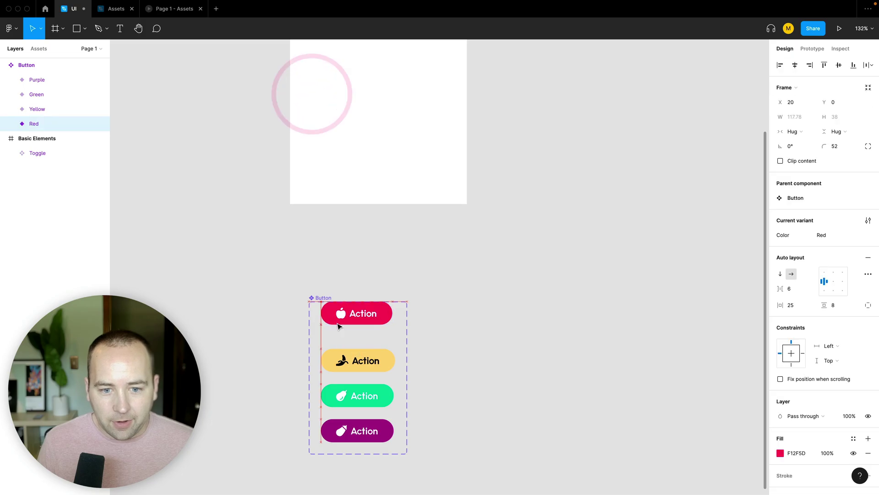
drag(323, 298, 339, 118)
click(526, 166)
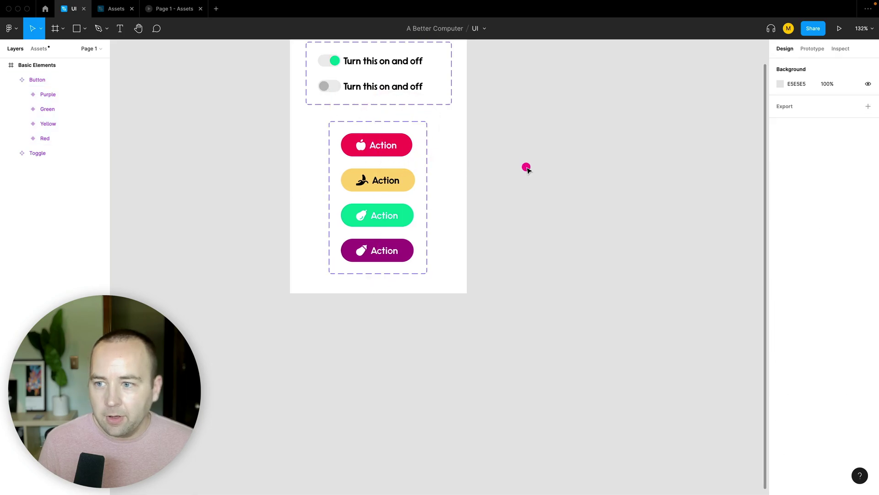
Step: Select the Button component set inside Basic Elements and publish its changes to the library
click(26, 65)
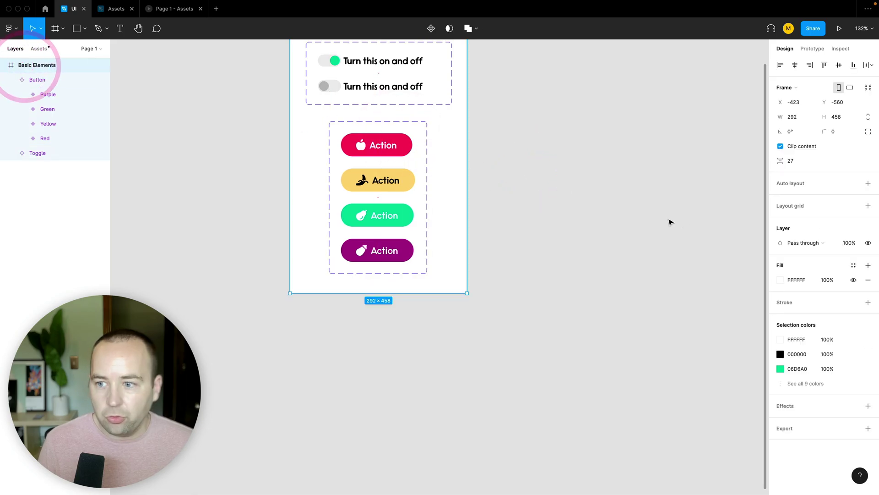
click(45, 80)
click(818, 187)
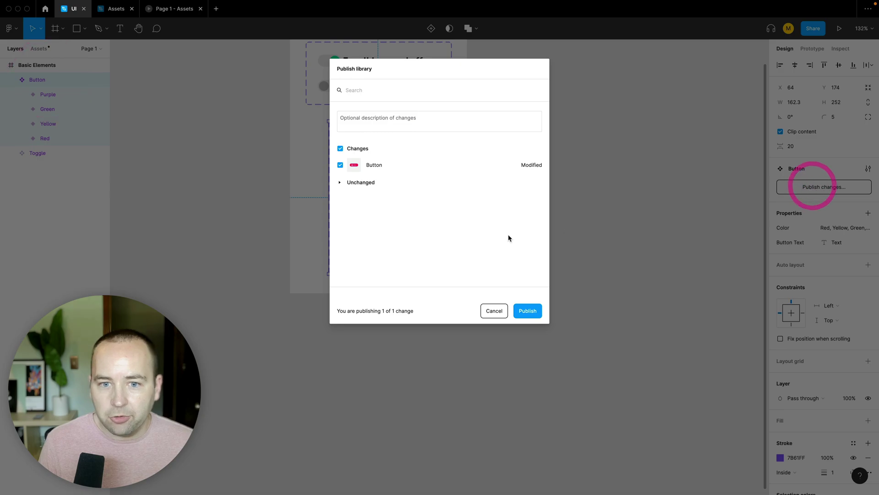
click(527, 310)
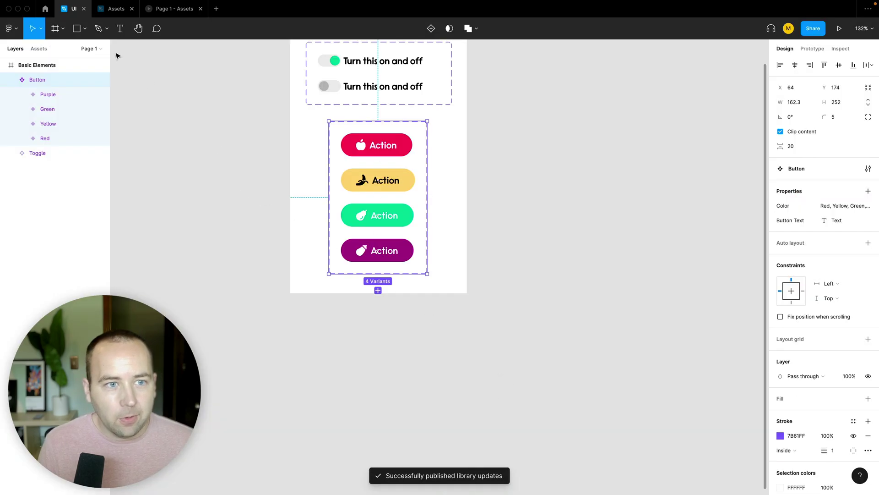
Step: Check the Basic Elements asset group in the Assets file and view the matching frame in the UI file
click(115, 10)
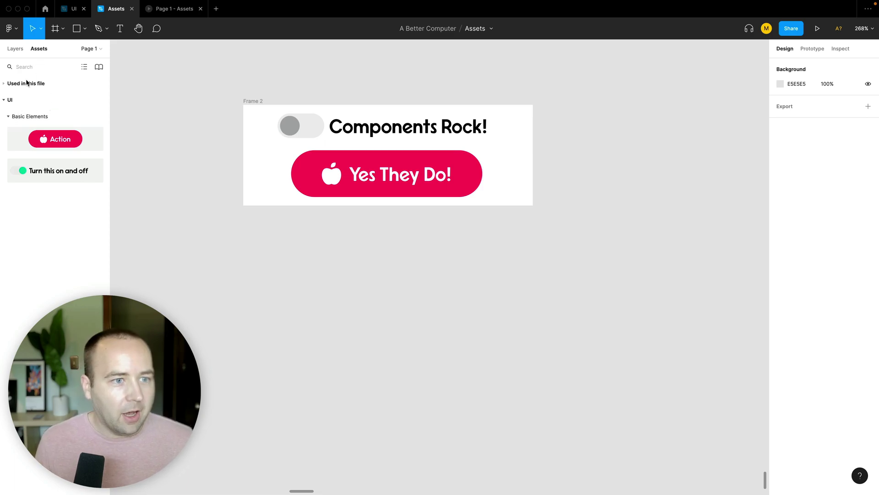
click(9, 117)
click(9, 118)
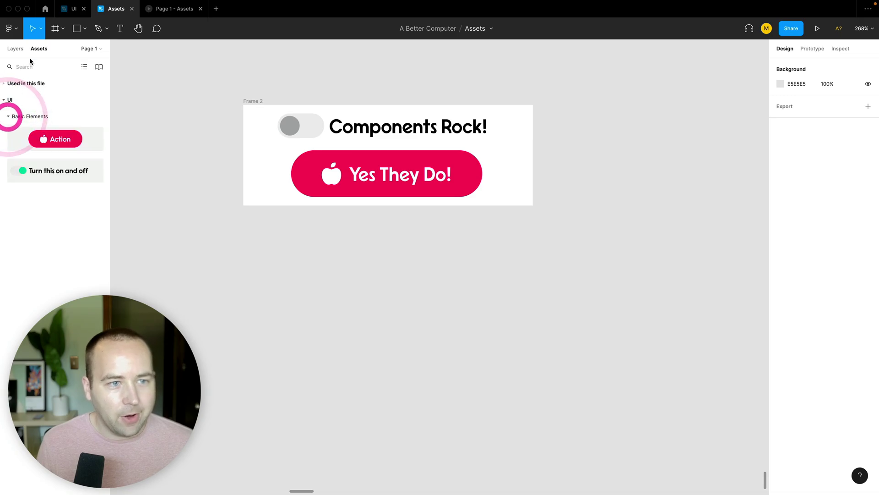
mouse_move(69, 3)
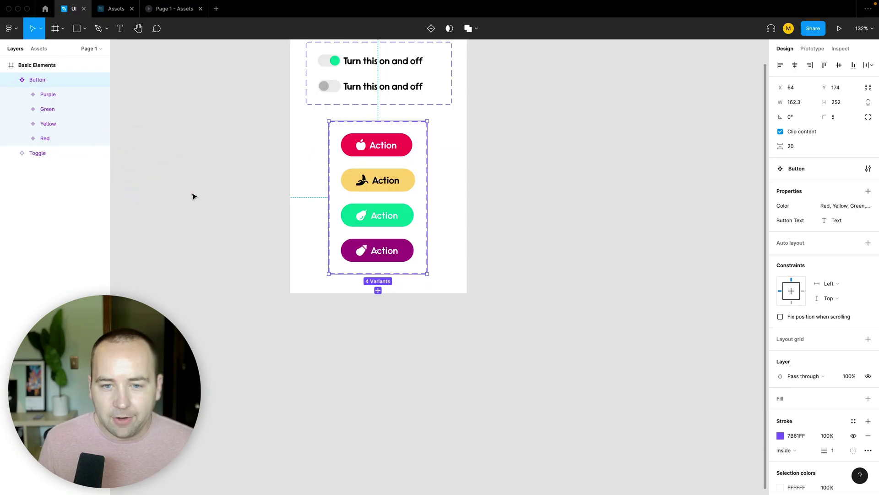
click(192, 192)
drag(215, 164, 206, 257)
scroll(336, 170, up, 5)
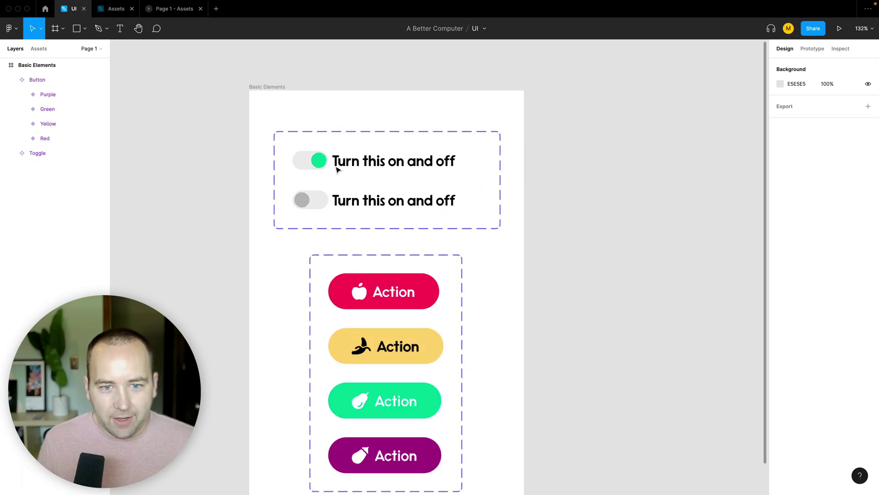
Step: Open the Assets prototype preview and test switching the "Components Rock!" toggle on and off repeatedly
click(169, 12)
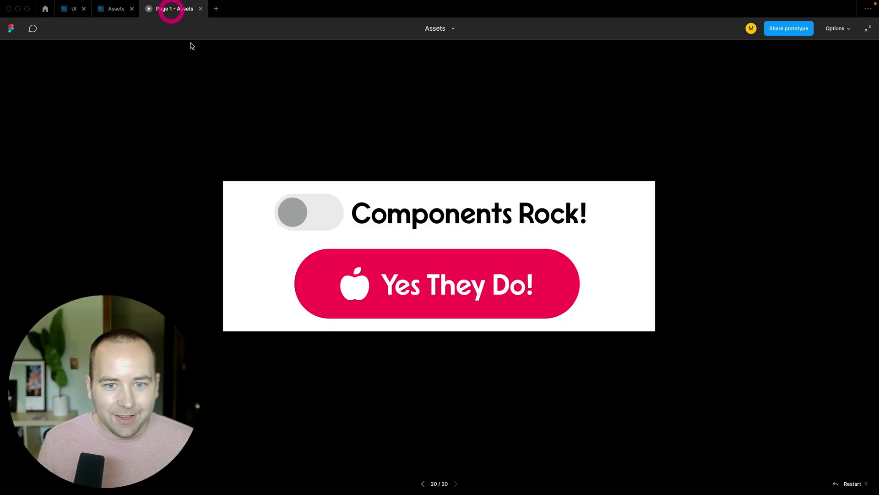
click(314, 219)
click(314, 214)
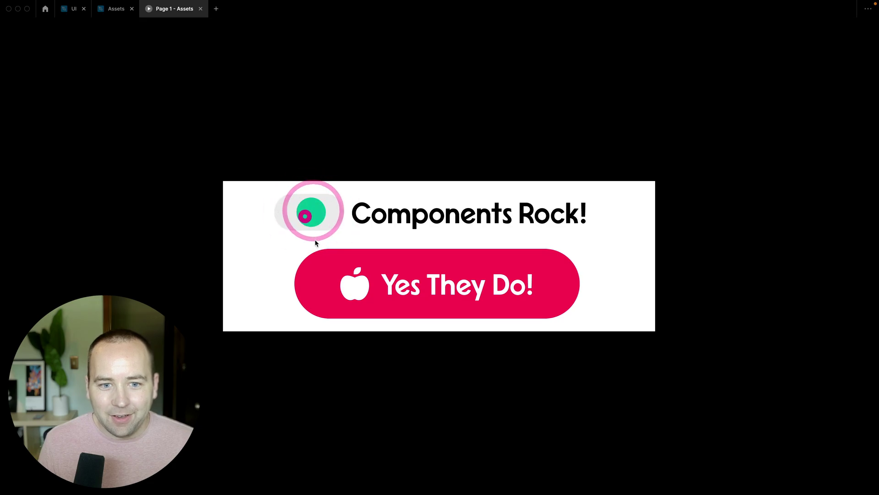
click(313, 231)
click(312, 227)
click(311, 225)
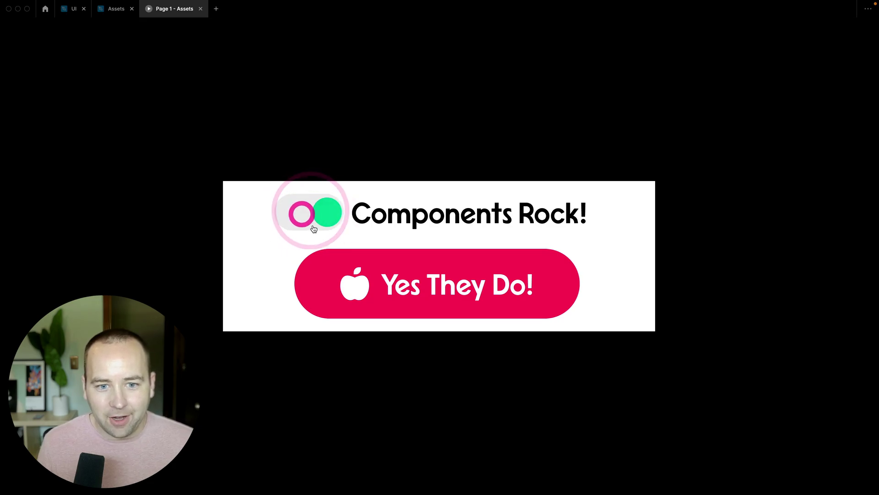
click(319, 214)
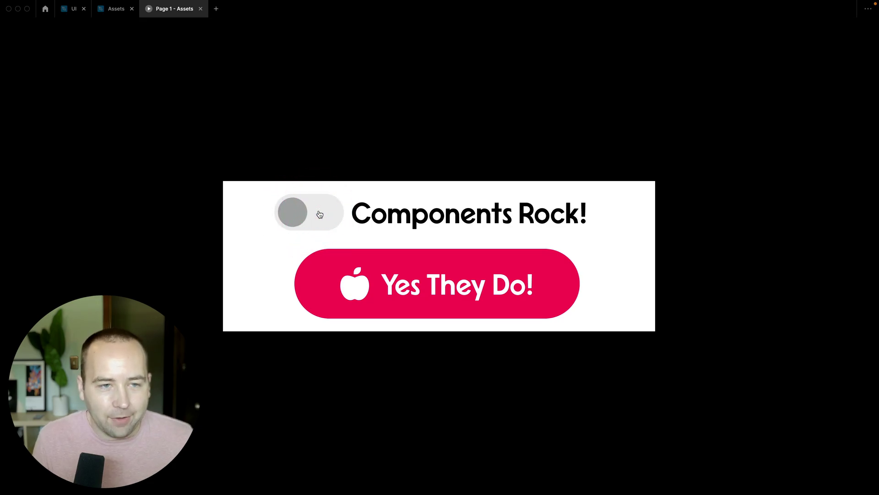
Step: Continue testing the "Components Rock!" toggle's on and off animation in the prototype preview
click(319, 214)
click(315, 215)
click(315, 214)
click(313, 216)
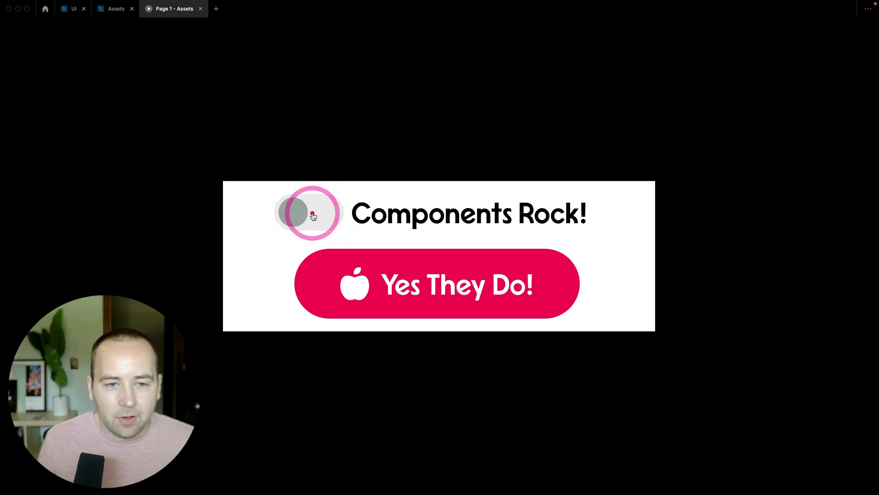
click(313, 216)
Step: In the Assets file, replace the "Components Rock!" toggle with a fresh Toggle instance from Basic Elements, above the "Yes They Do!" button
click(115, 9)
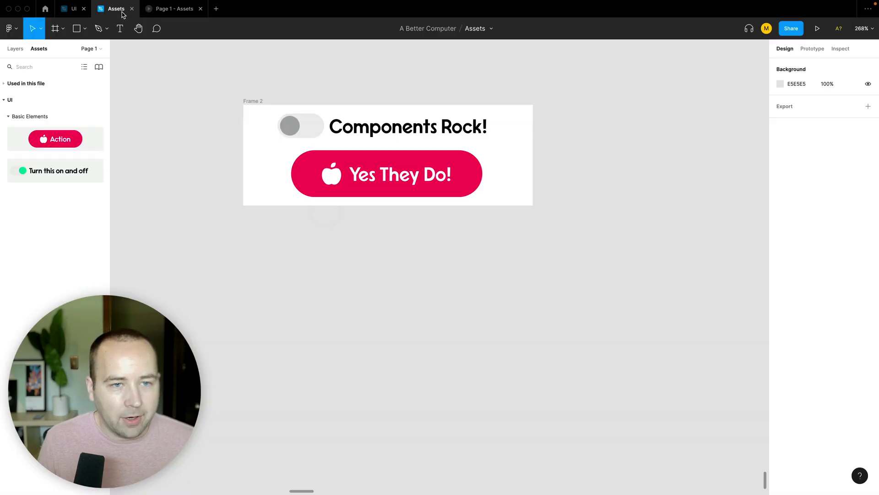
click(354, 127)
click(337, 124)
key(Delete)
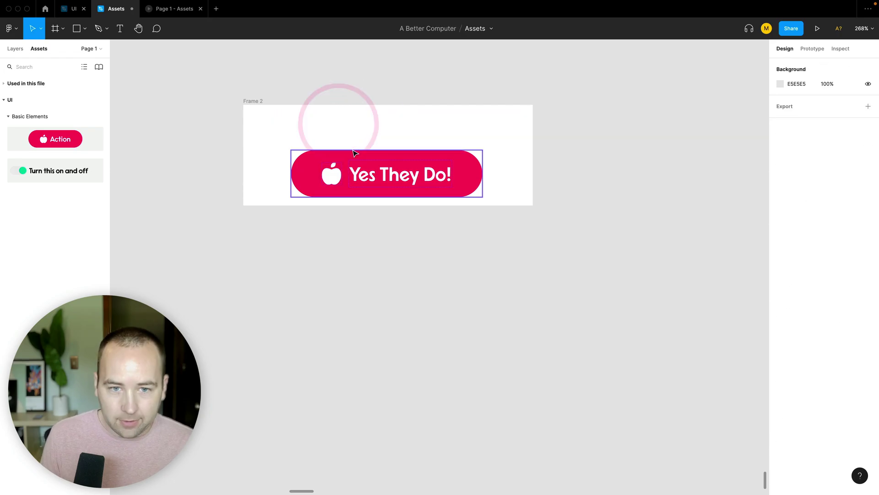
drag(47, 175, 373, 134)
Step: Test switching the new "Turn this on and off" toggle in the Assets prototype preview
click(167, 9)
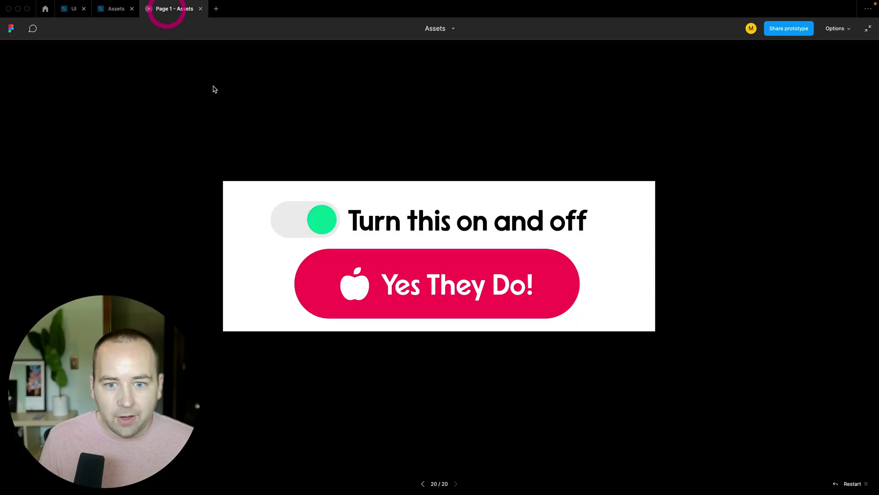
click(326, 228)
click(312, 224)
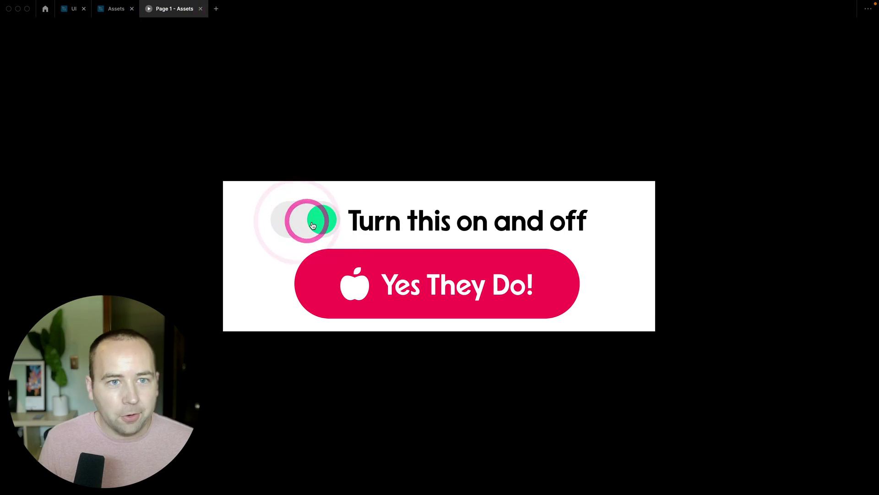
click(311, 224)
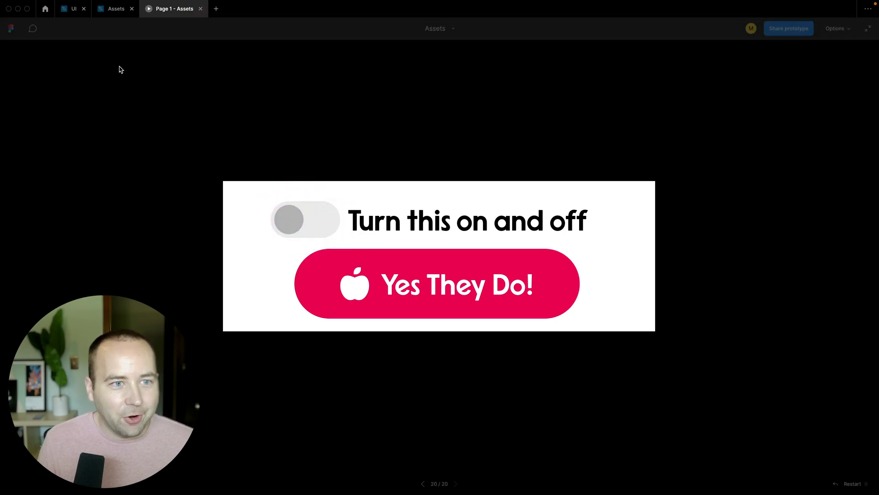
Step: Examine the Toggle Type property of the On and Off variants in the UI file's Toggle component set
key(ctrl+shift+Tab)
key(ctrl+shift+Tab)
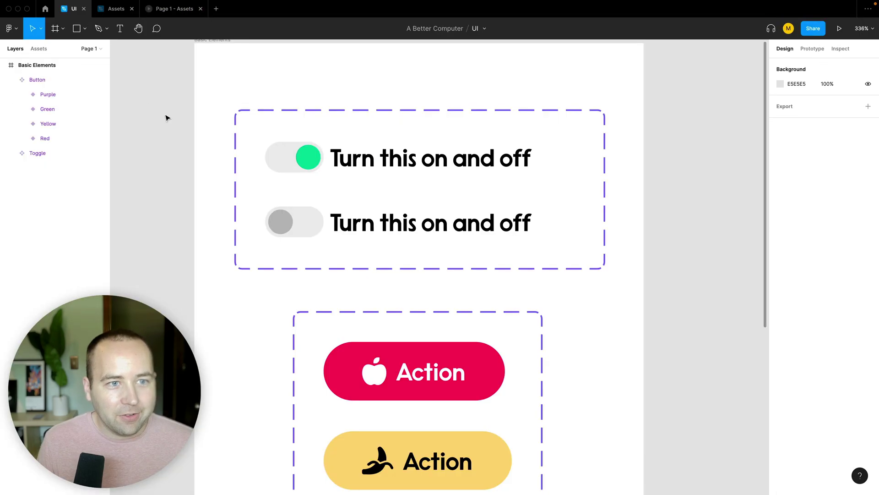
double_click(348, 158)
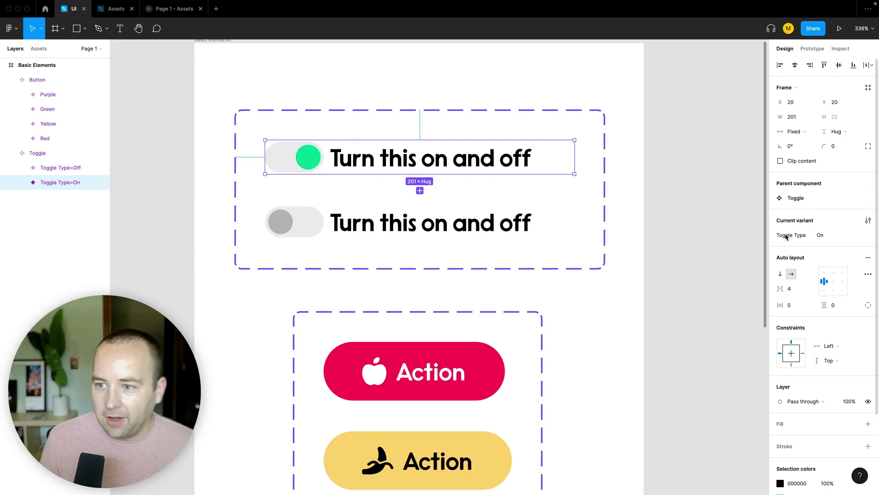
click(817, 236)
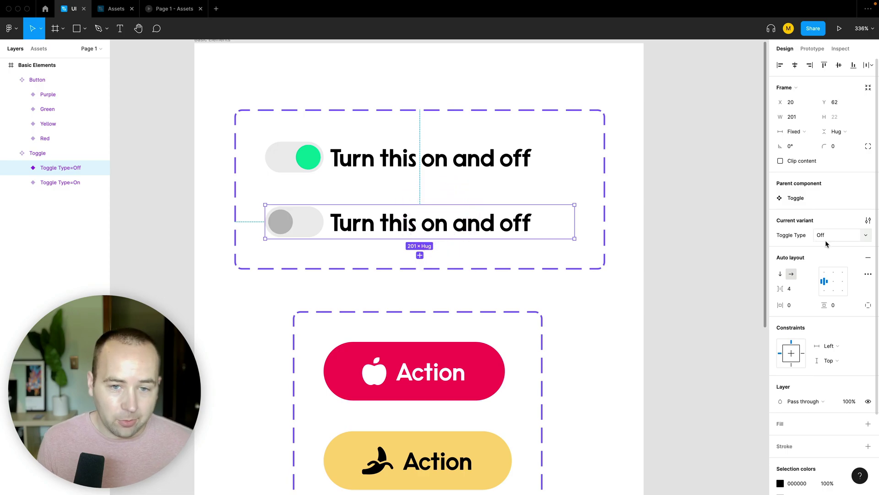
click(335, 158)
click(320, 220)
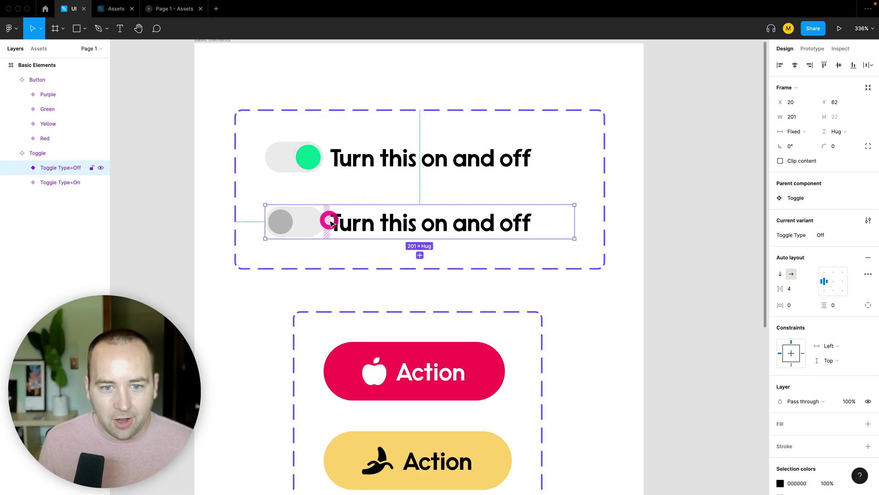
click(358, 157)
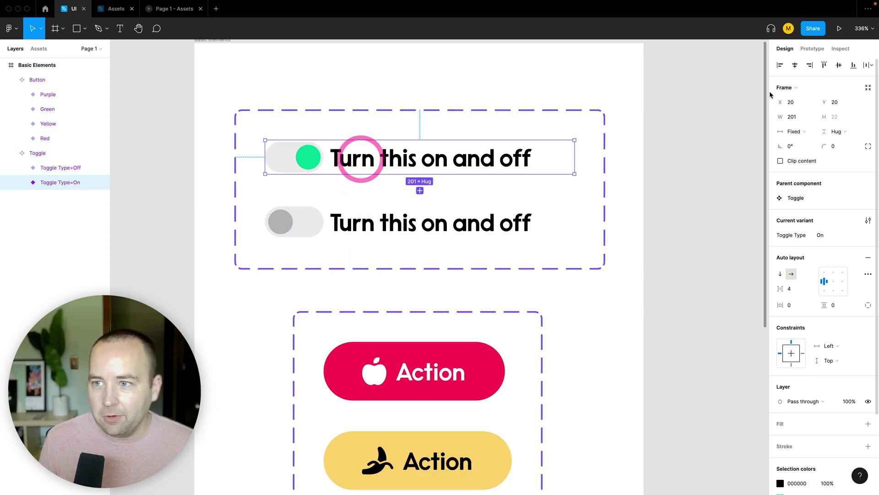
Step: Show the On variant's prototype connections and open the interaction details of its The Toggle layer
click(812, 48)
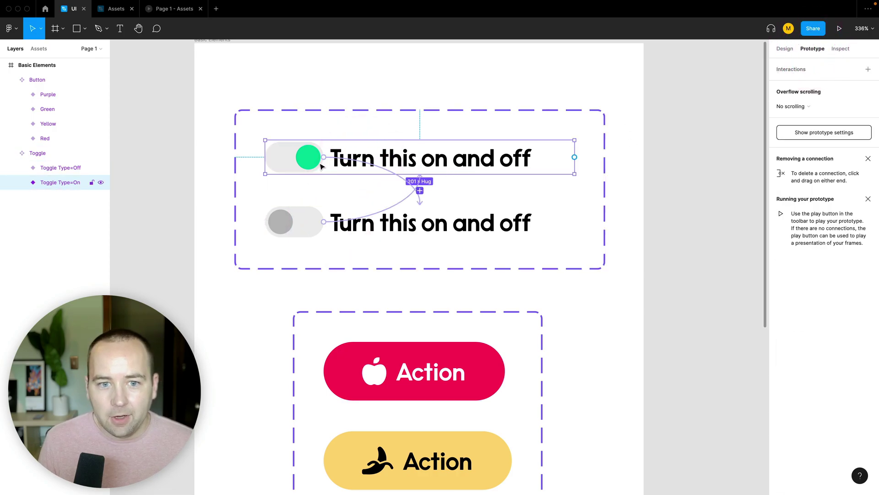
click(25, 182)
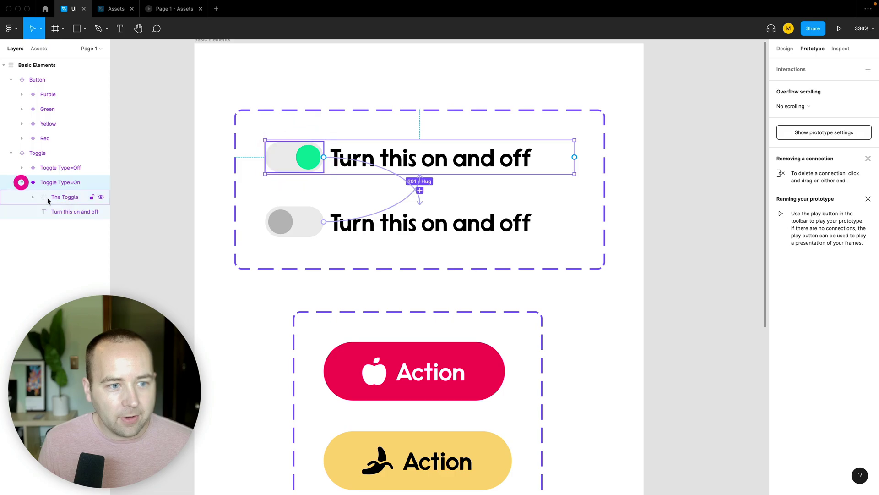
click(51, 197)
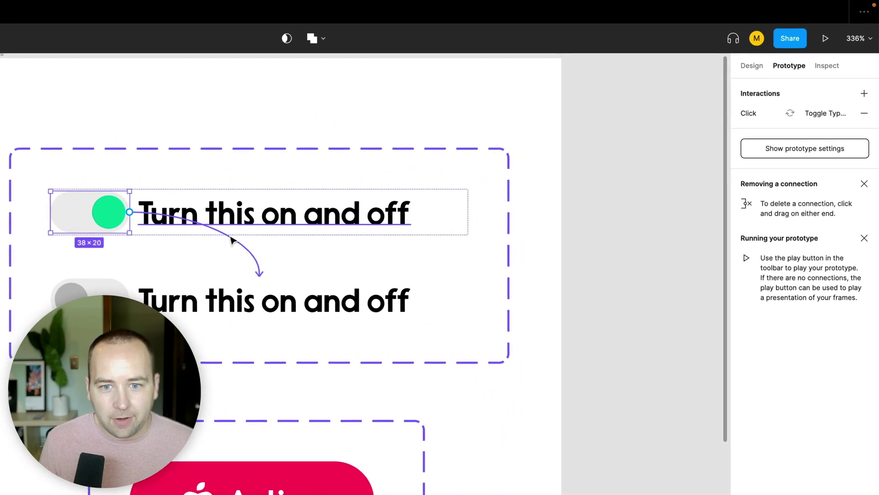
click(231, 238)
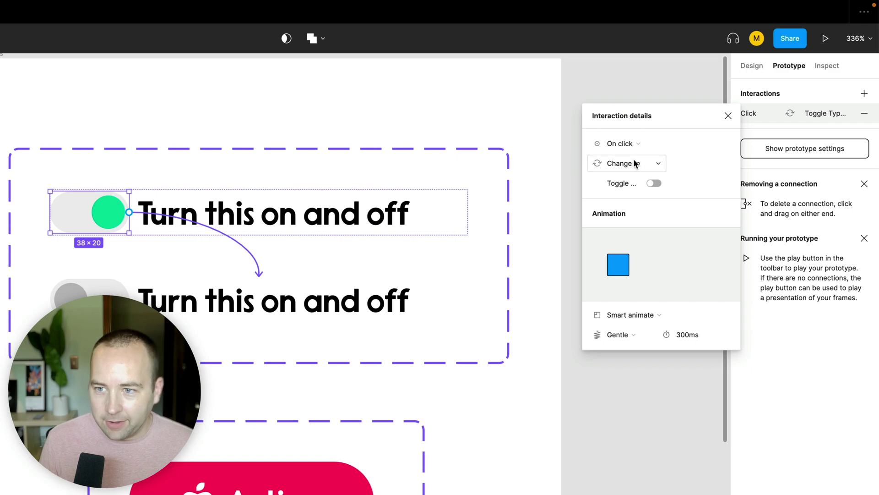
Step: Review the interaction's action and animation type choices, keeping Change to and Smart animate
click(647, 163)
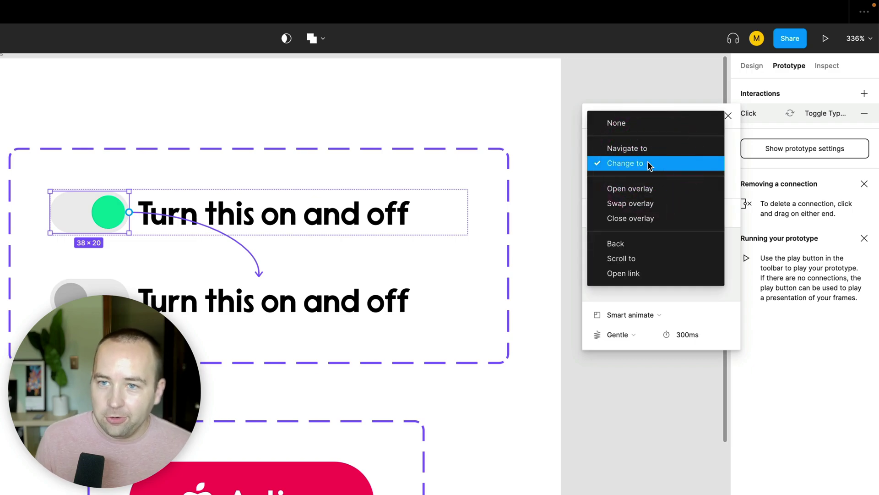
click(648, 163)
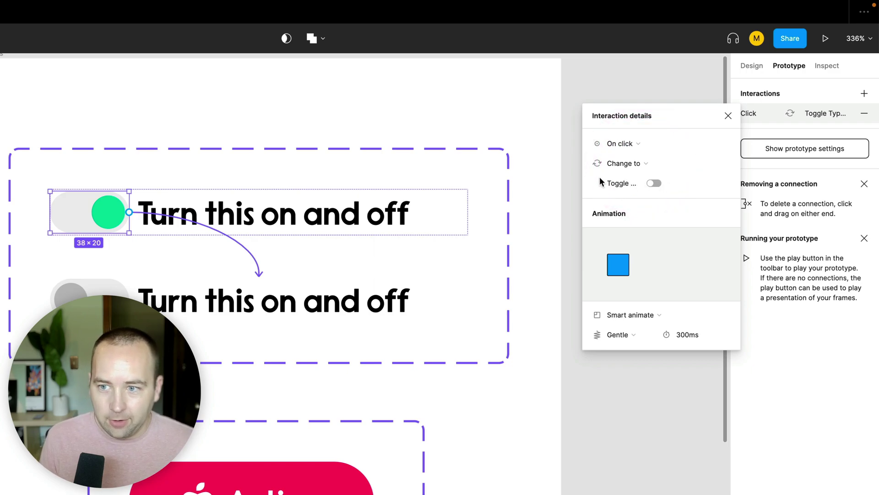
click(630, 315)
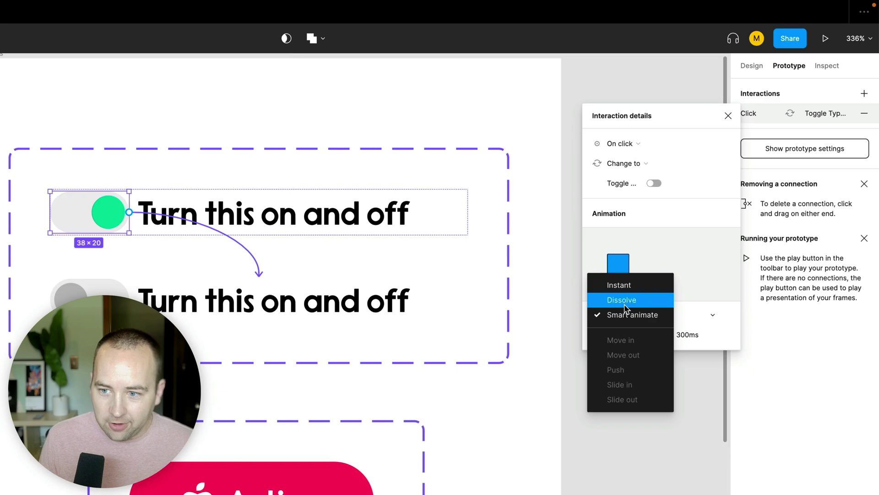
click(624, 313)
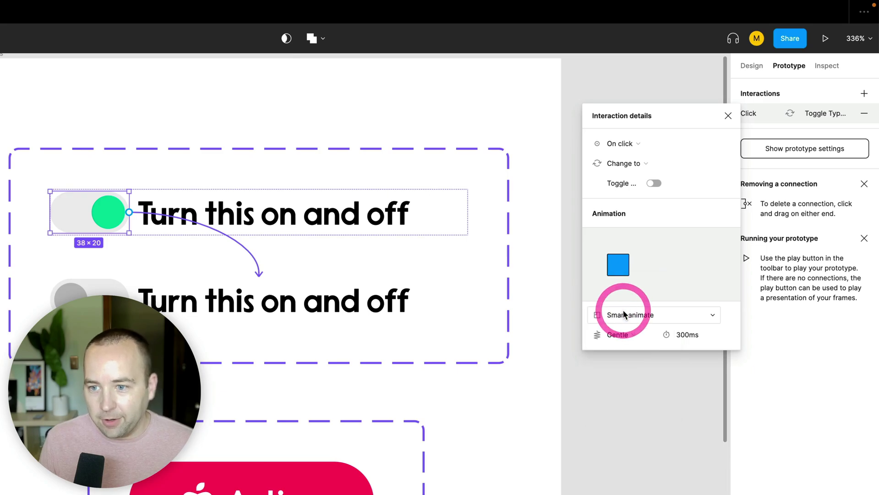
Step: Try Linear easing and a custom spring for the On toggle's animation, reshaping the spring curve to 745 ms
click(621, 335)
click(622, 201)
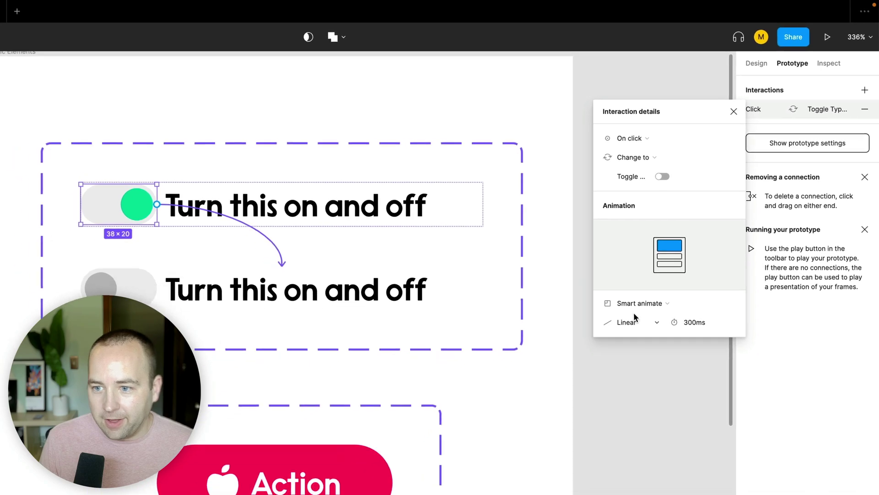
click(634, 320)
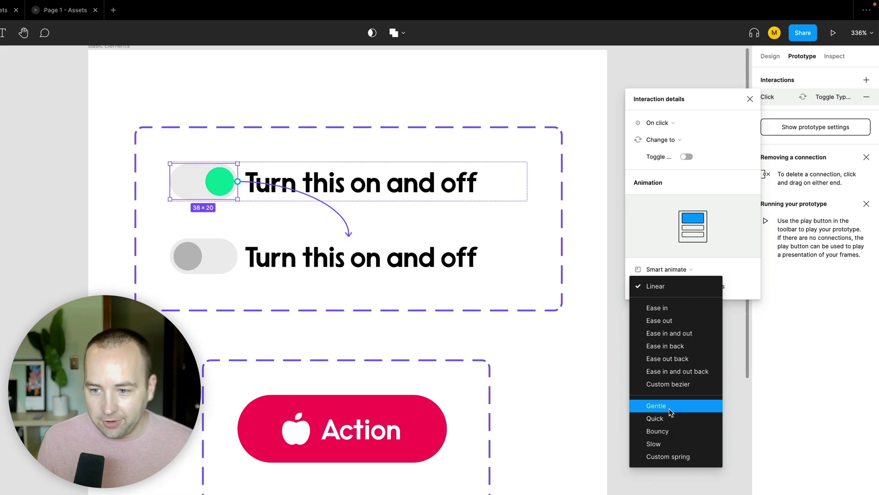
click(666, 451)
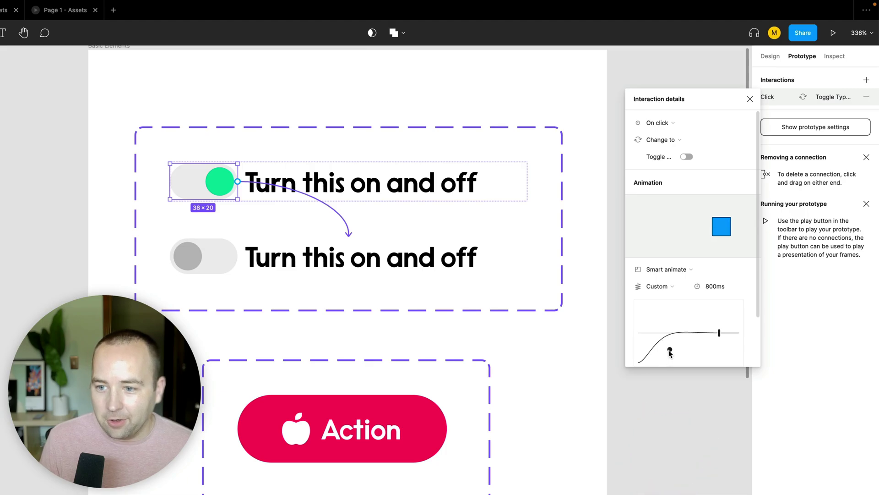
mouse_move(669, 351)
mouse_down()
mouse_move(675, 340)
mouse_move(649, 348)
mouse_move(663, 347)
mouse_up()
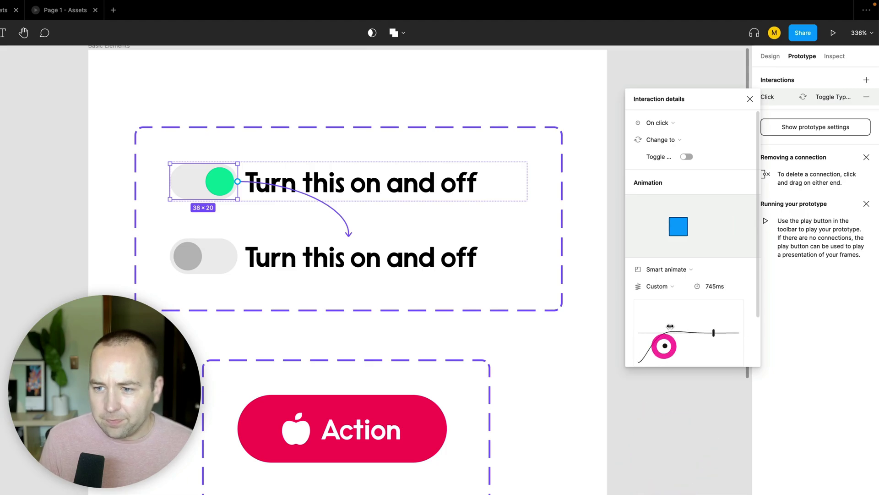
scroll(664, 357, down, 2)
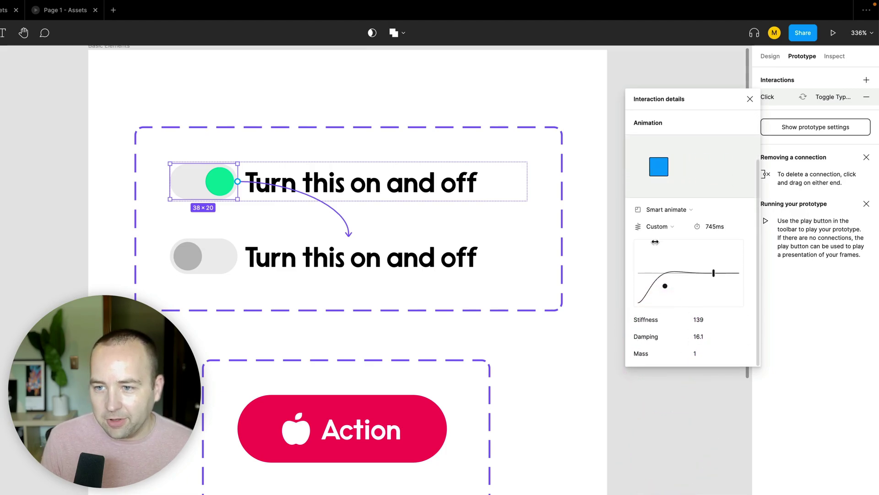
Step: Try Bouncy easing, and set the On toggle's animation to Gentle with a duration of 300 ms
click(657, 226)
click(664, 200)
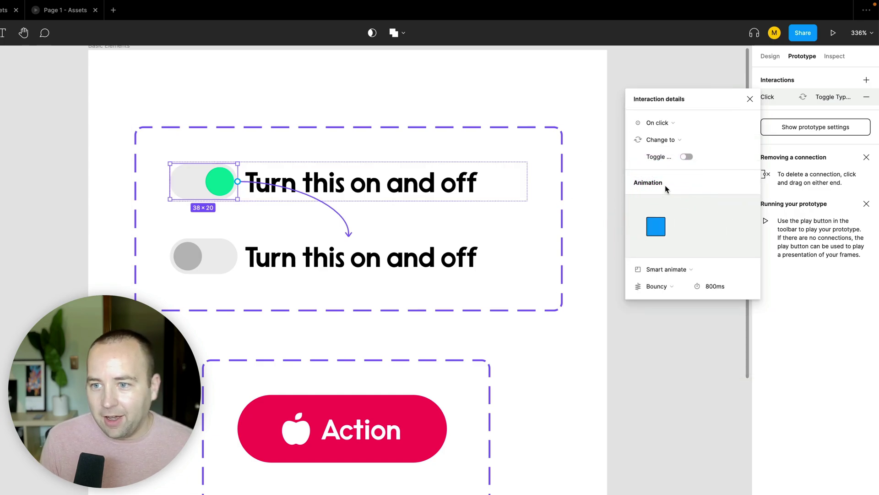
click(665, 287)
click(660, 260)
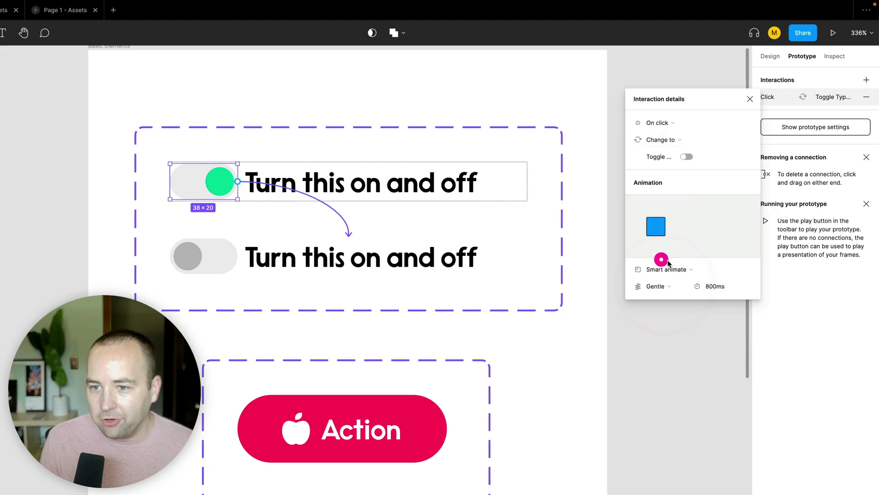
click(701, 286)
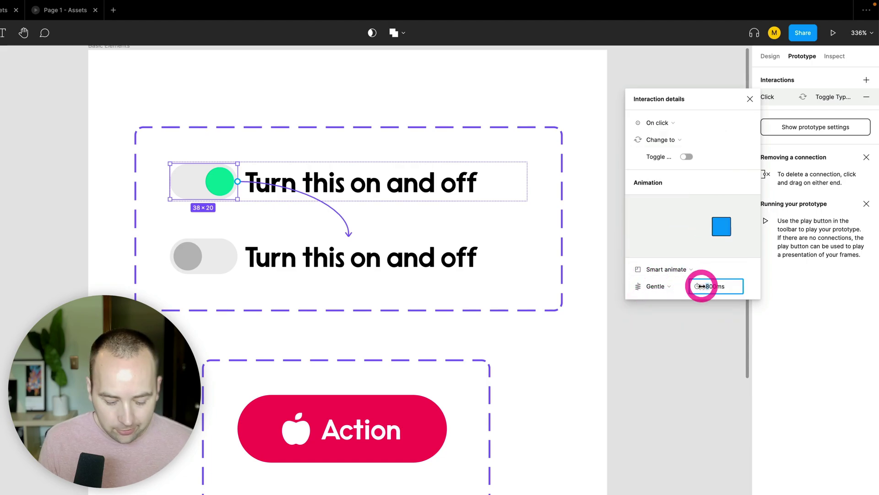
key(Return)
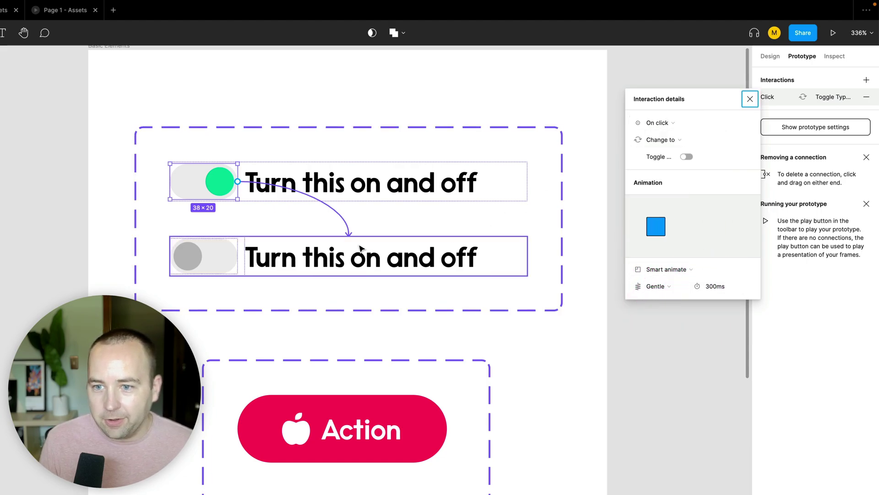
Step: Check the interaction details of the Off variant's toggle layer, including its easing and duration
click(221, 260)
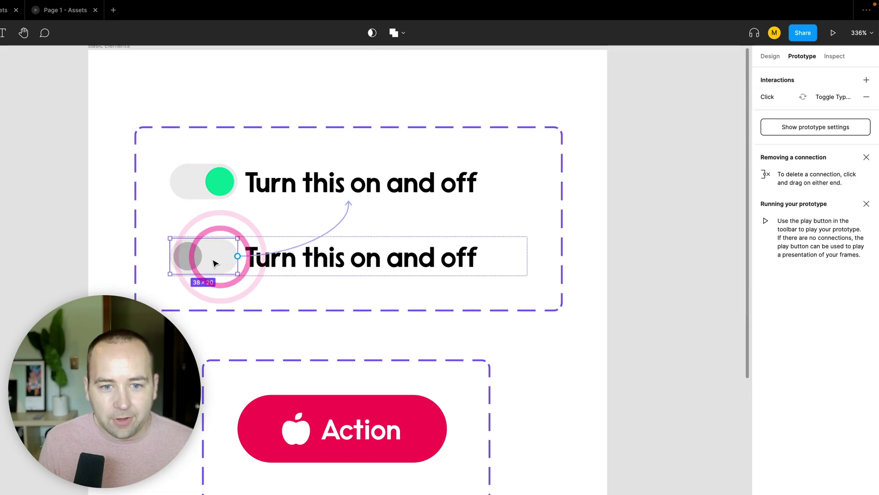
click(330, 228)
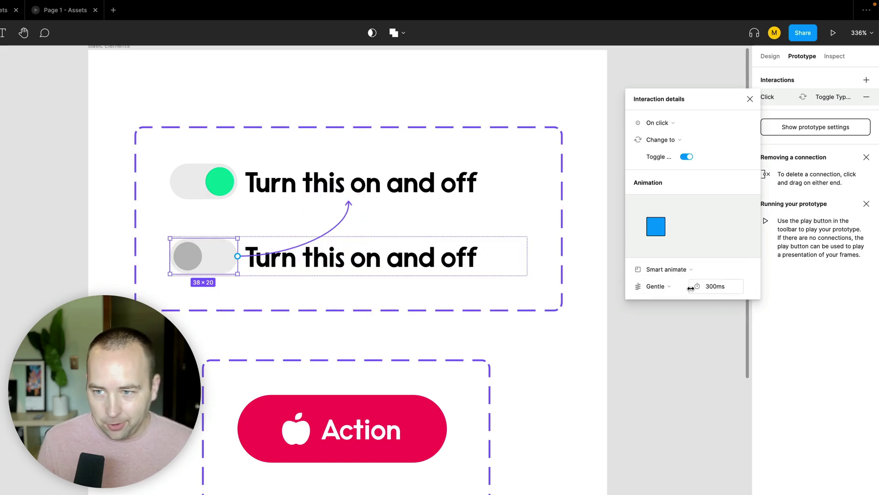
click(102, 238)
Step: Return to the Assets prototype preview and test the "Turn this on and off" toggle again
click(63, 12)
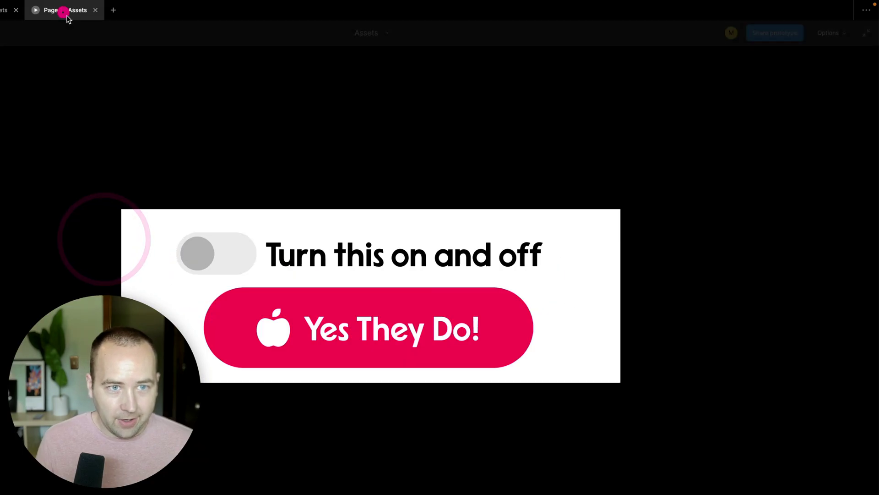
click(212, 262)
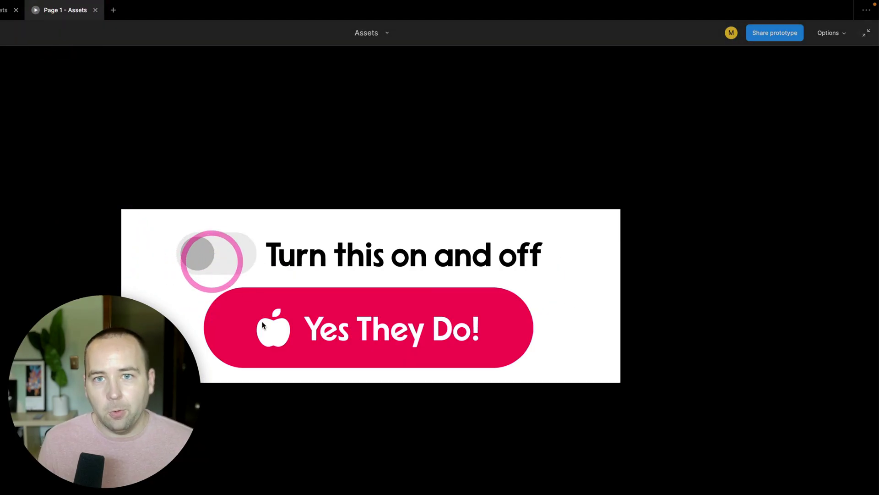
click(216, 261)
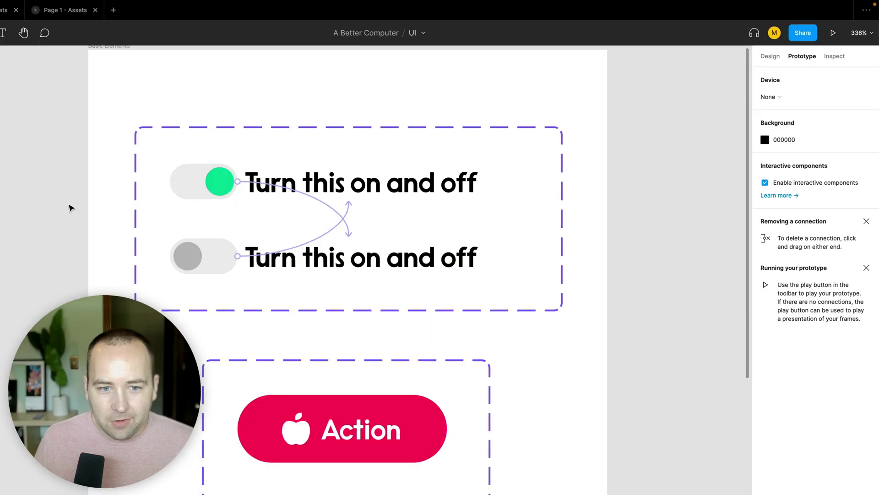
Step: View the Button component set below the Toggle set in the UI file
click(68, 224)
scroll(76, 206, down, 5)
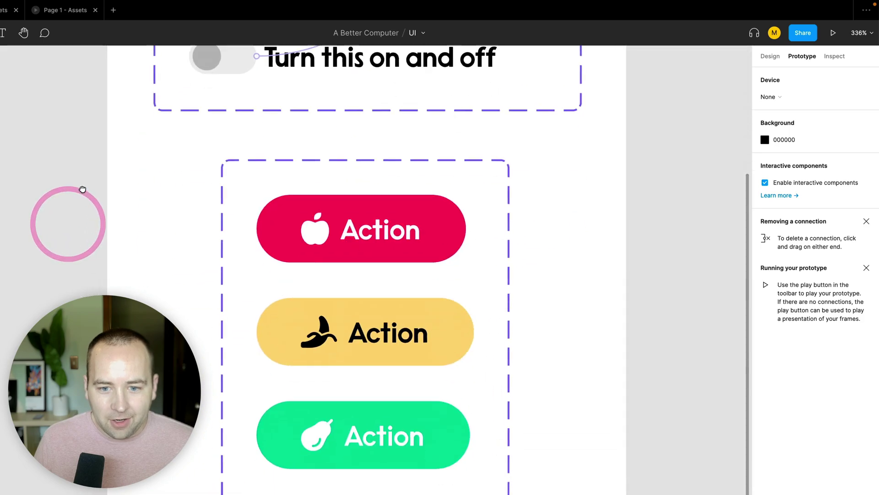
click(82, 188)
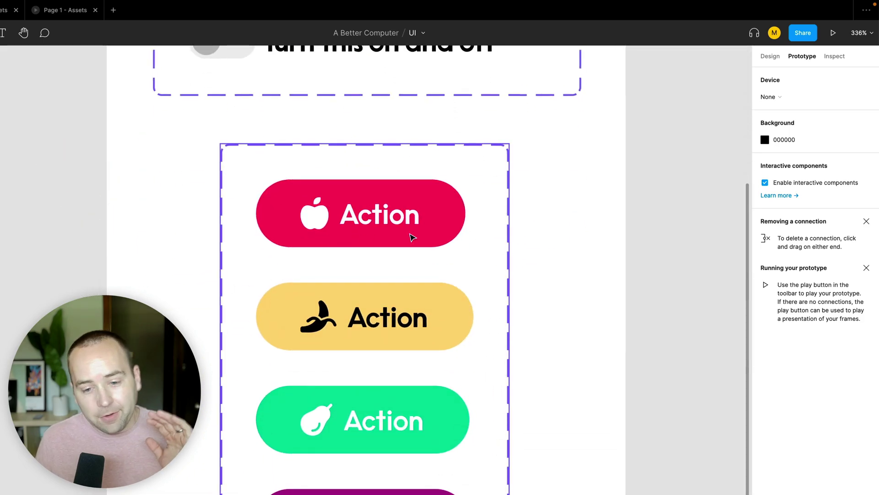
Step: Add an on-click interaction that changes the red Button variant to the Yellow variant, animated with Dissolve
scroll(379, 397, down, 4)
click(362, 355)
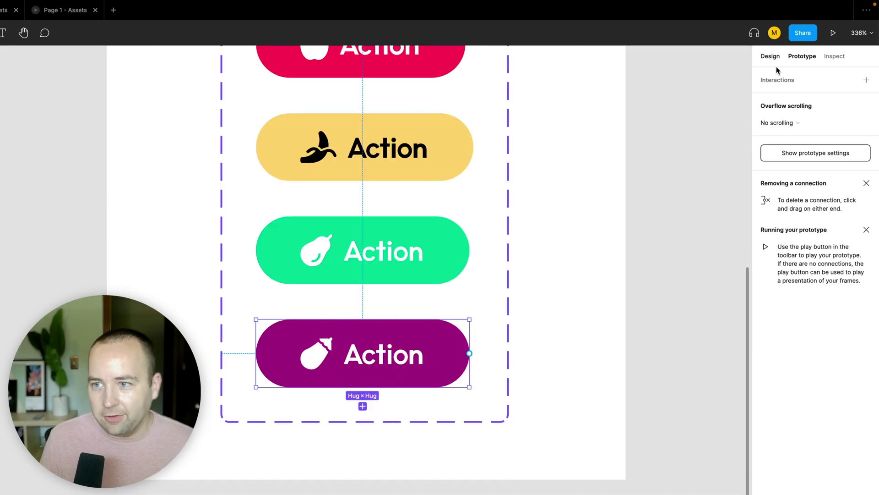
click(411, 127)
scroll(405, 229, up, 5)
click(435, 245)
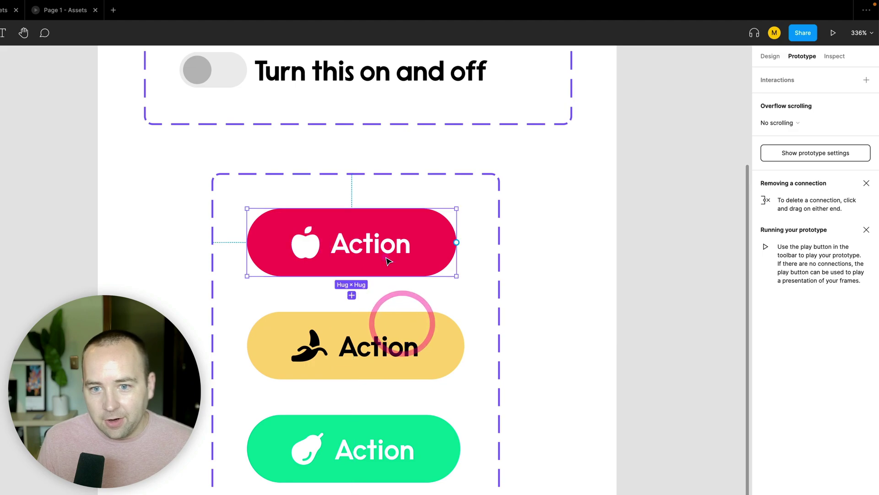
drag(456, 242, 388, 338)
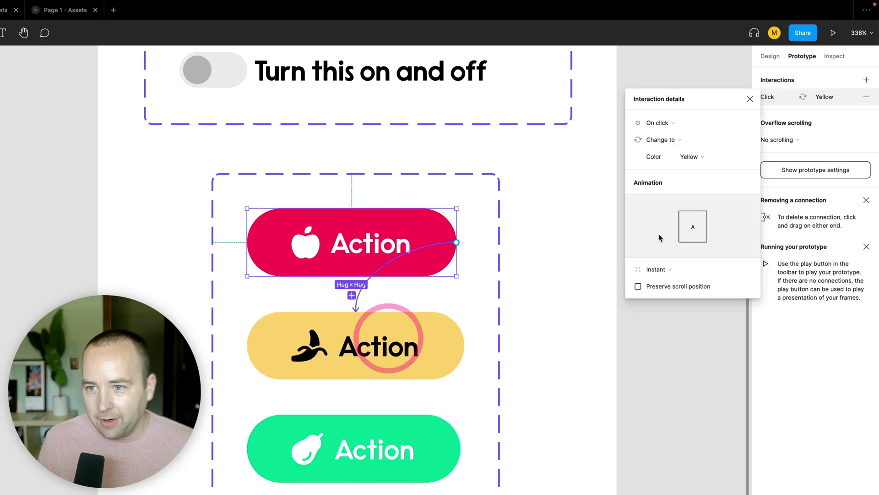
click(658, 269)
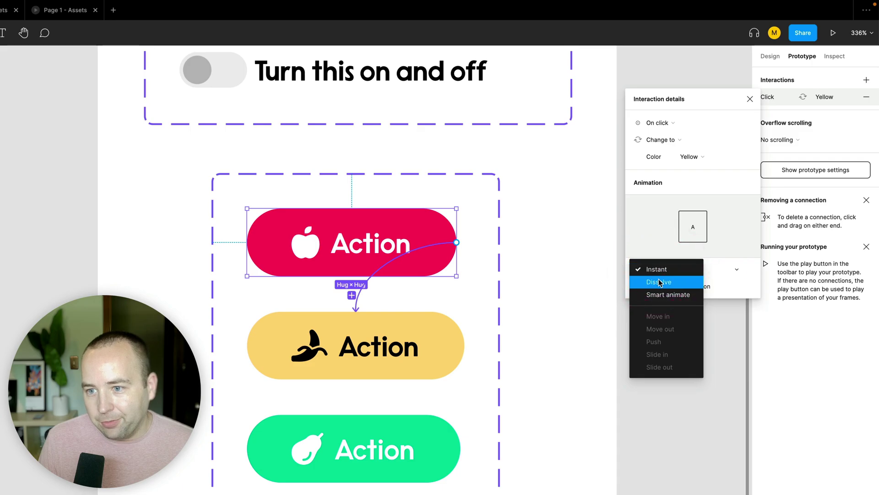
click(659, 282)
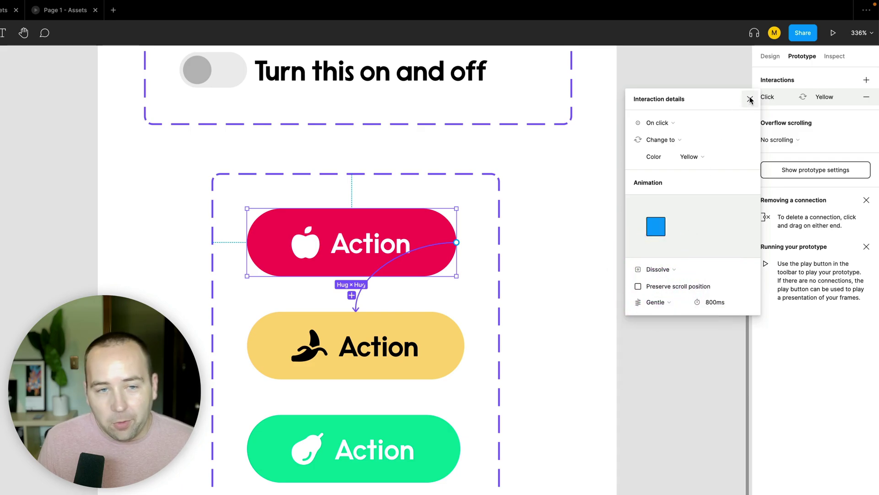
click(750, 99)
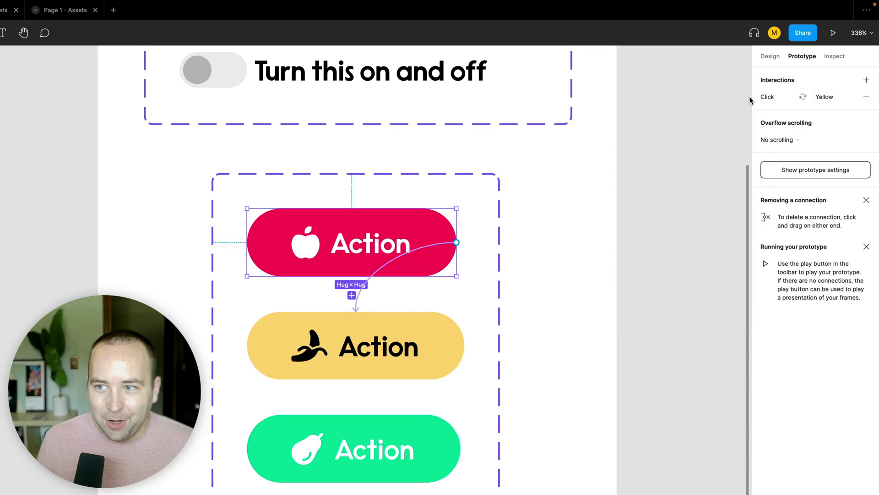
Step: Publish the Button component set's changes from the UI library and accept the Button update in the Assets file
click(211, 476)
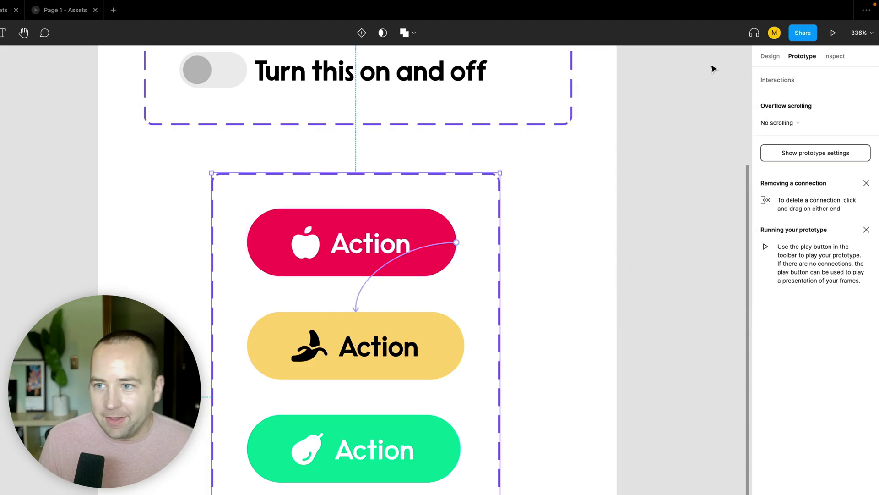
click(770, 56)
click(806, 215)
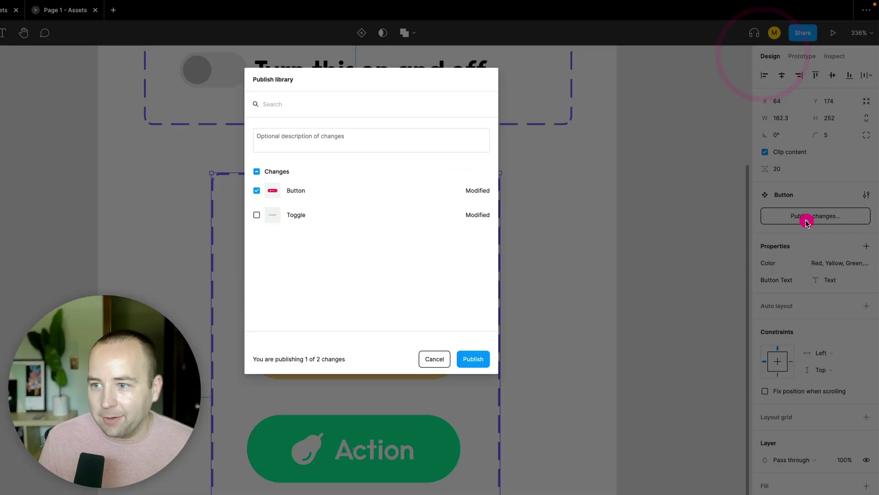
click(479, 358)
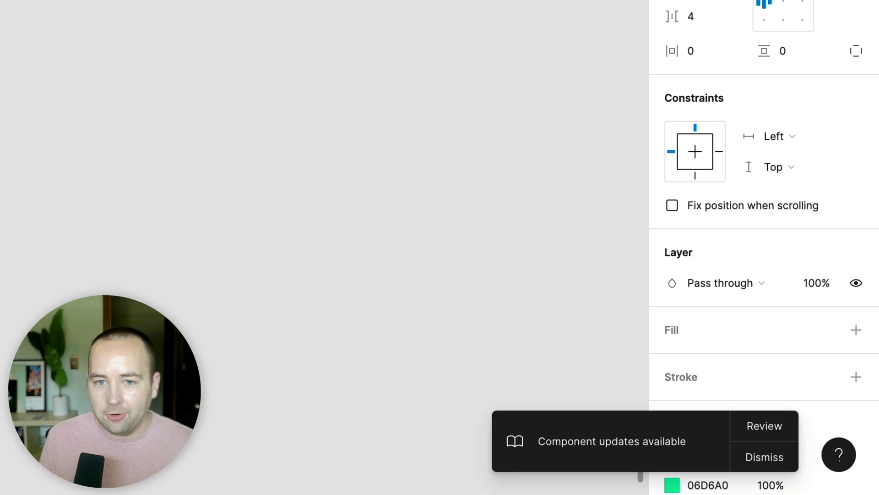
click(752, 425)
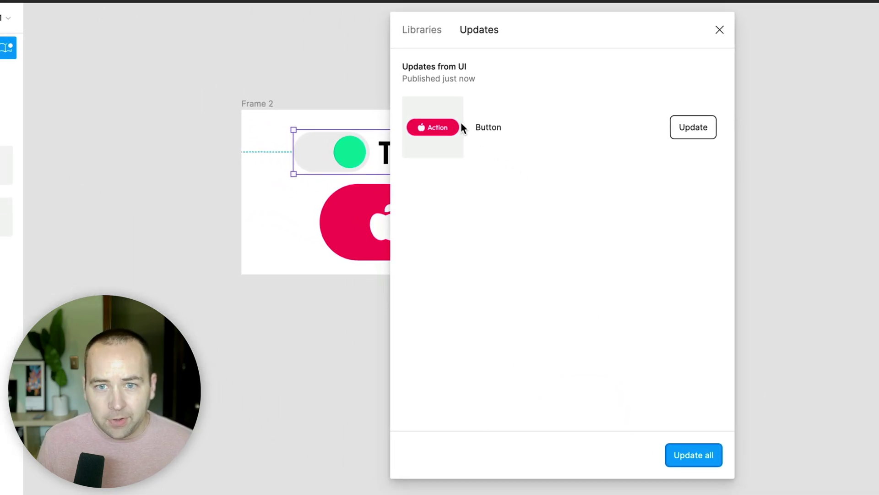
click(694, 455)
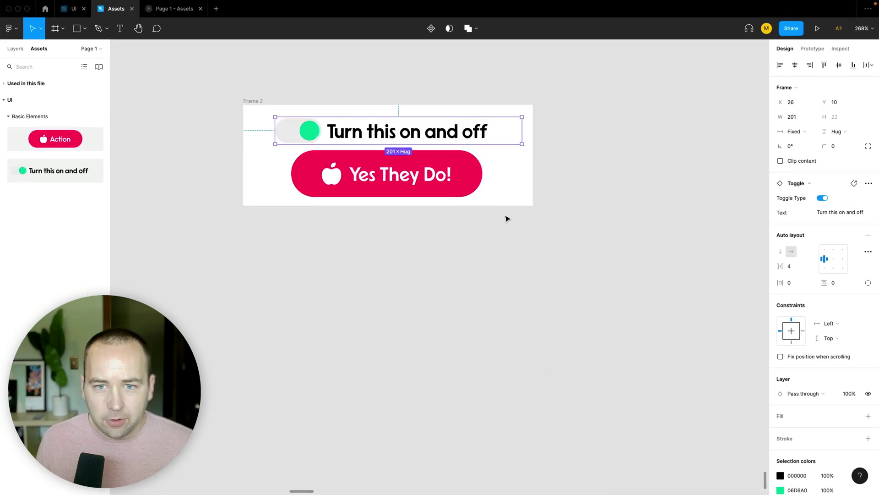
Step: Test the "Yes They Do!" button's color change in the Assets prototype preview and return to the UI file
click(171, 9)
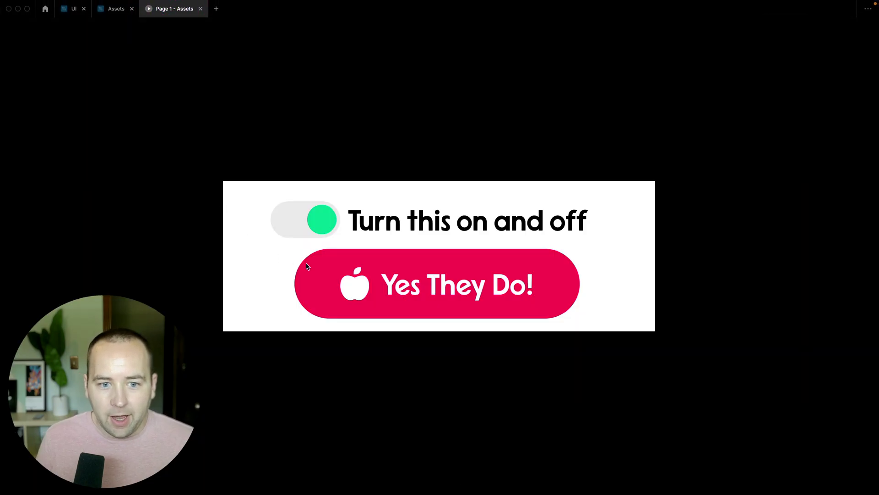
click(459, 294)
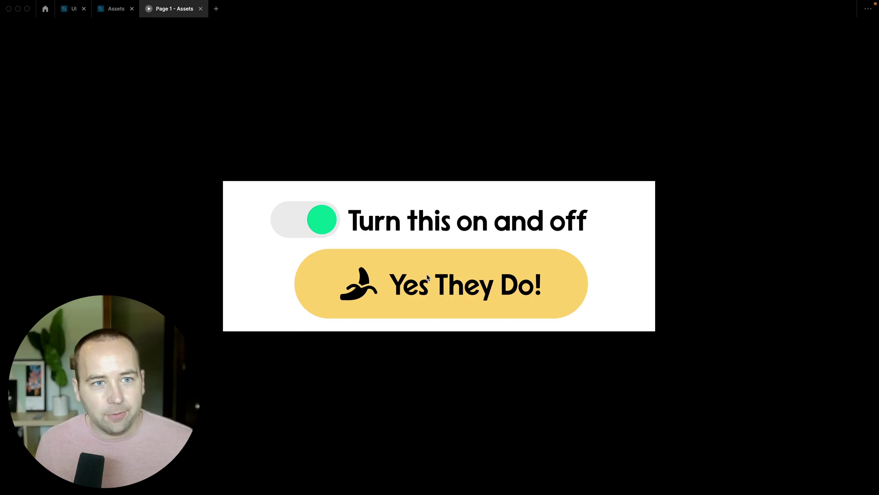
click(73, 9)
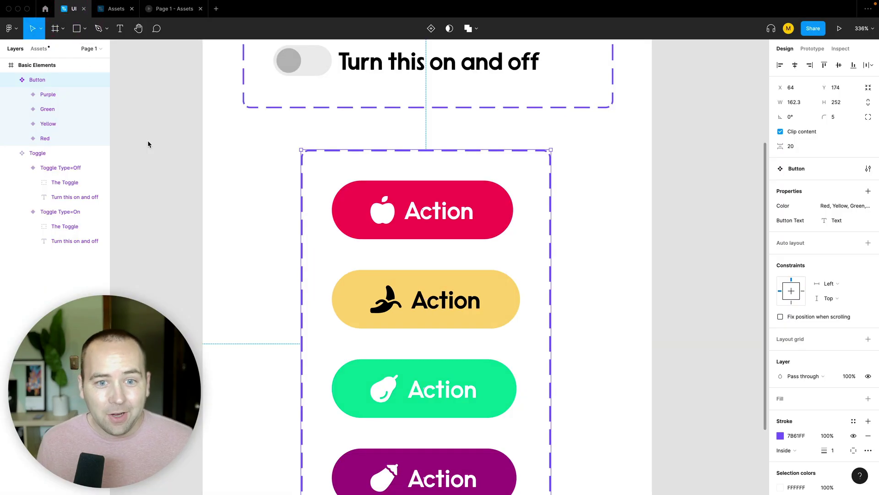